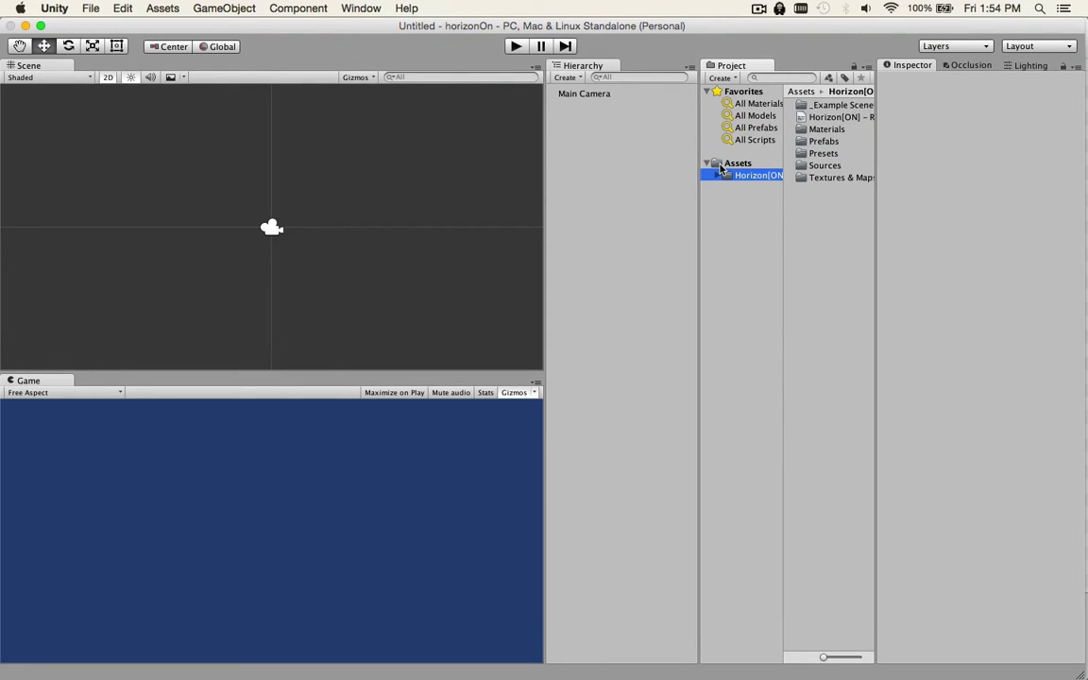
Open Assets > Horizon[ON] and read the Horizon[ON] ReadMe notes
{"action": "left_click", "coordinate": [722, 165]}
{"action": "left_click", "coordinate": [728, 179]}
{"action": "left_click", "coordinate": [819, 121]}
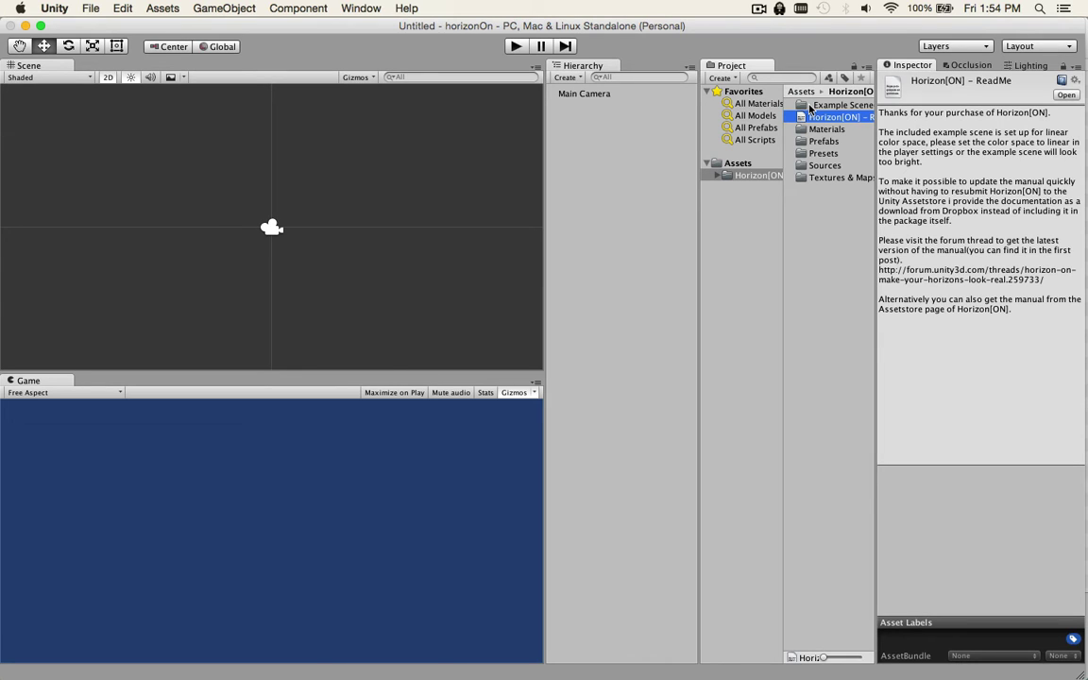
{"action": "left_click", "coordinate": [809, 106]}
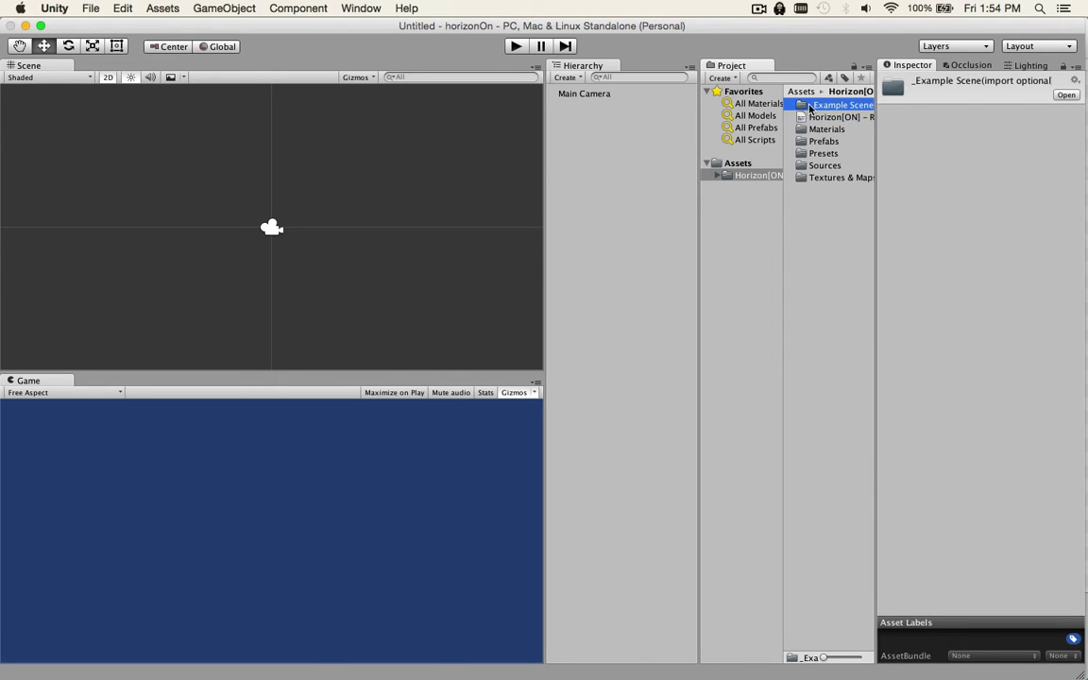
{"action": "left_click", "coordinate": [805, 120]}
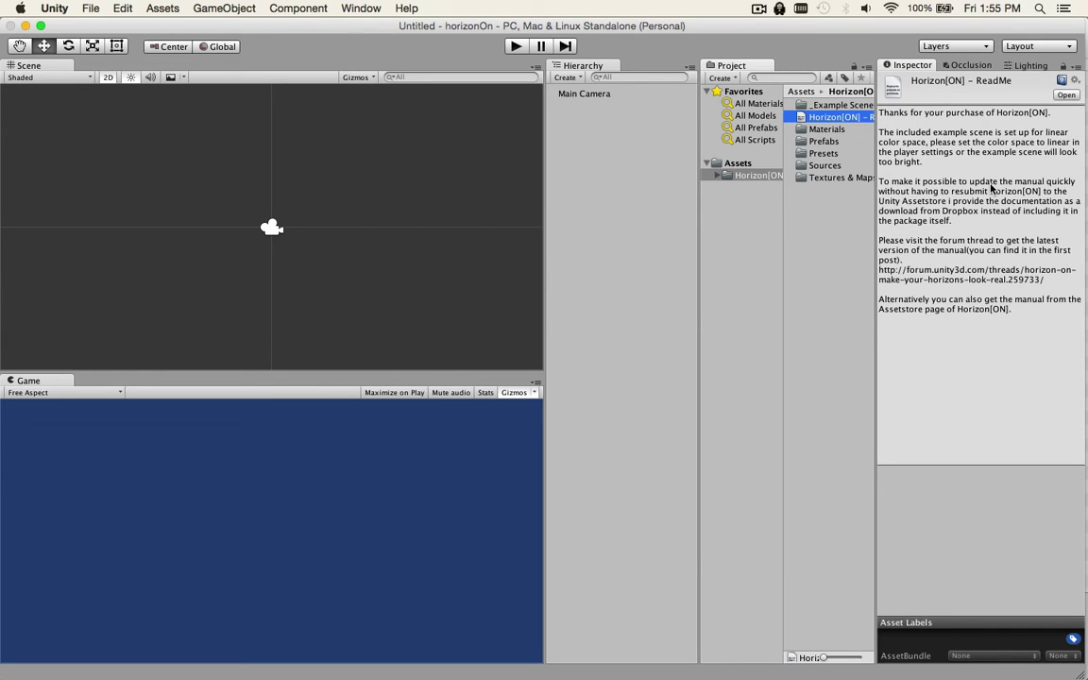
Step through the _Example Scene, Materials and Textures & Maps folders
{"action": "left_click", "coordinate": [801, 107]}
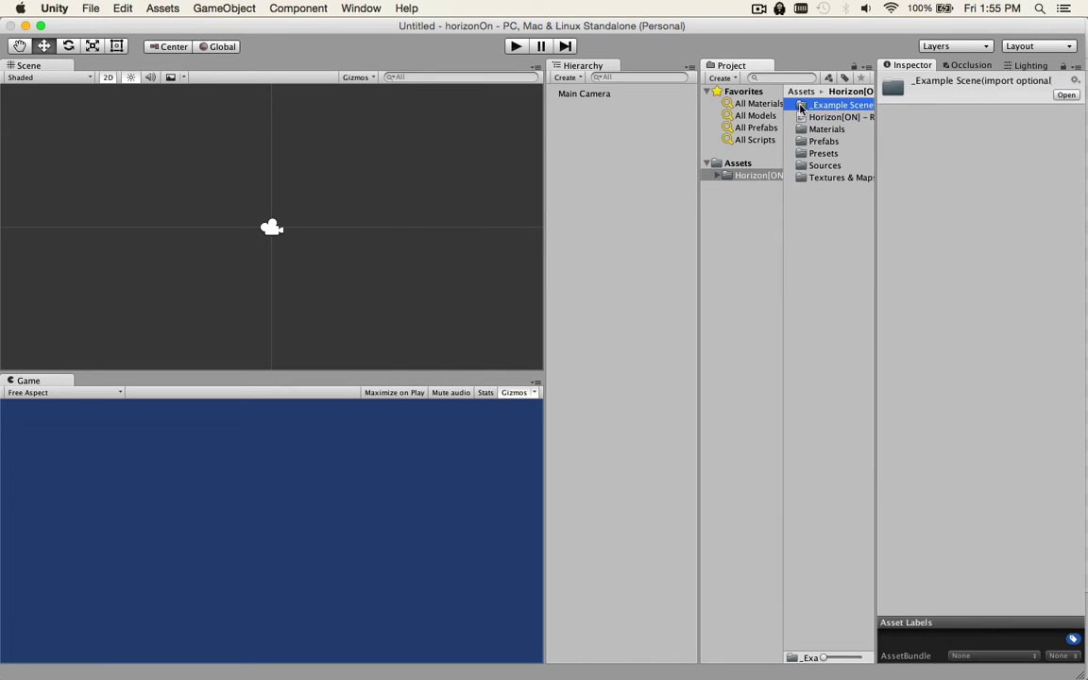
{"action": "key", "text": "Down"}
{"action": "key", "text": "Down"}
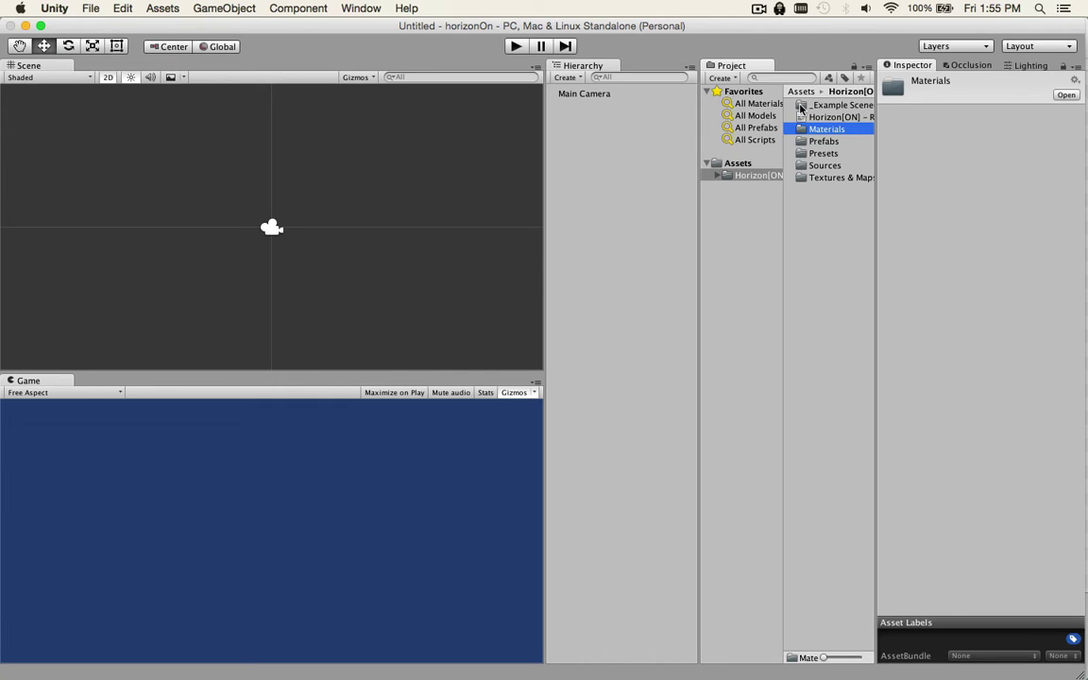
{"action": "key", "text": "Down"}
{"action": "key", "text": "Down"}
{"action": "key", "text": "Down"}
{"action": "key", "text": "Down"}
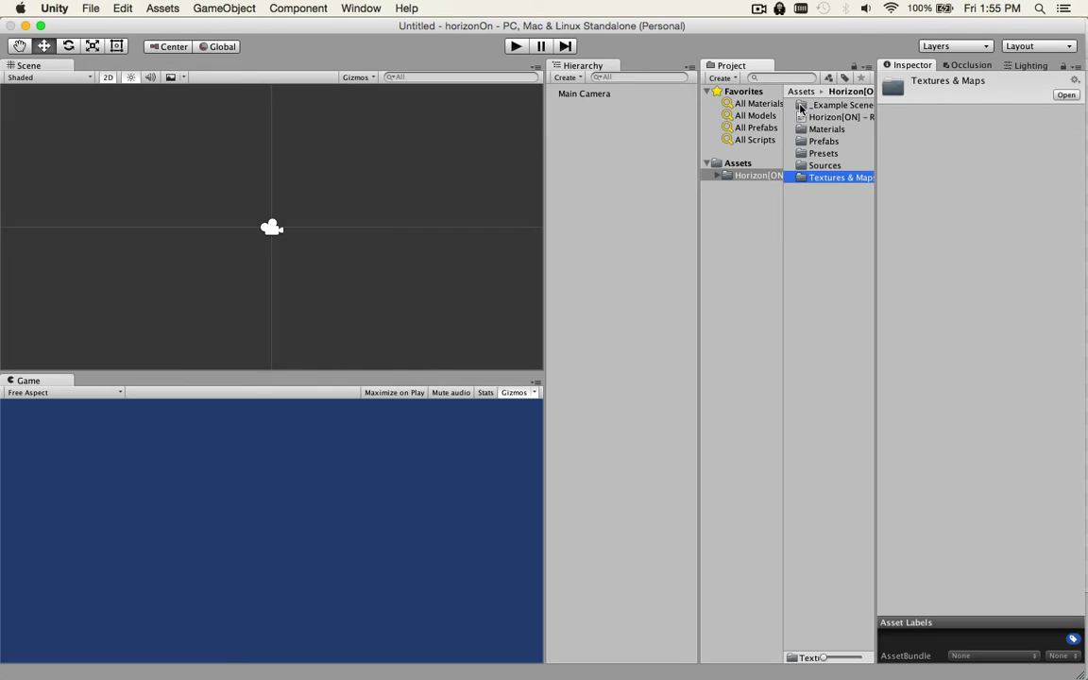
Open the _Example Scene folder and load ExampleScene into the scene and game views
{"action": "double_click", "coordinate": [800, 109]}
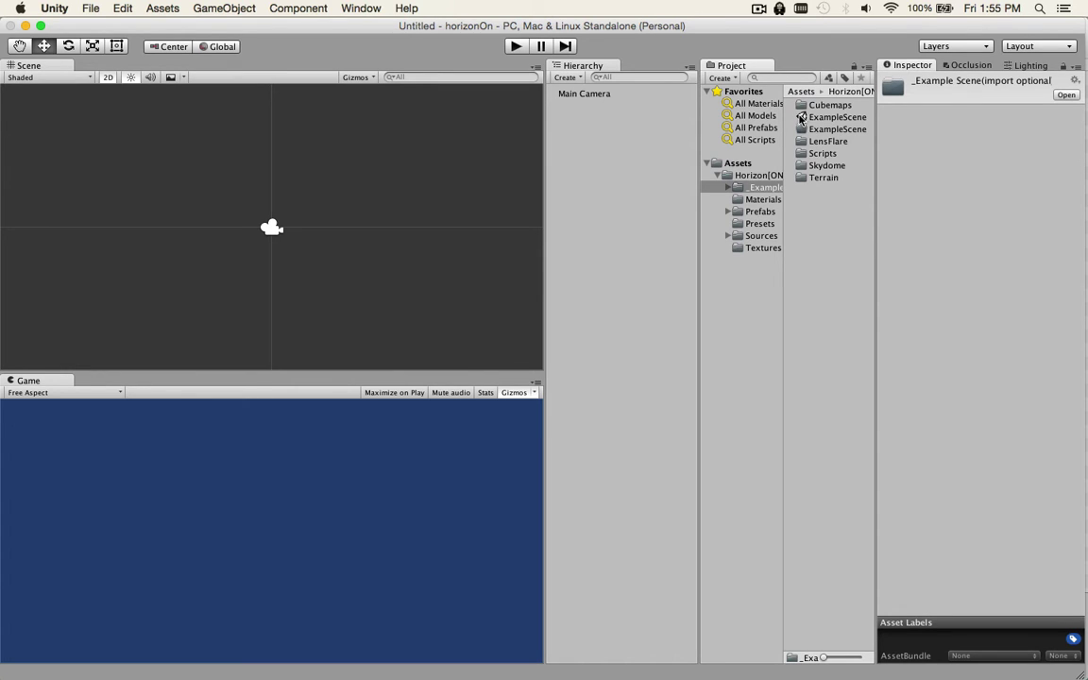
{"action": "left_click", "coordinate": [805, 117]}
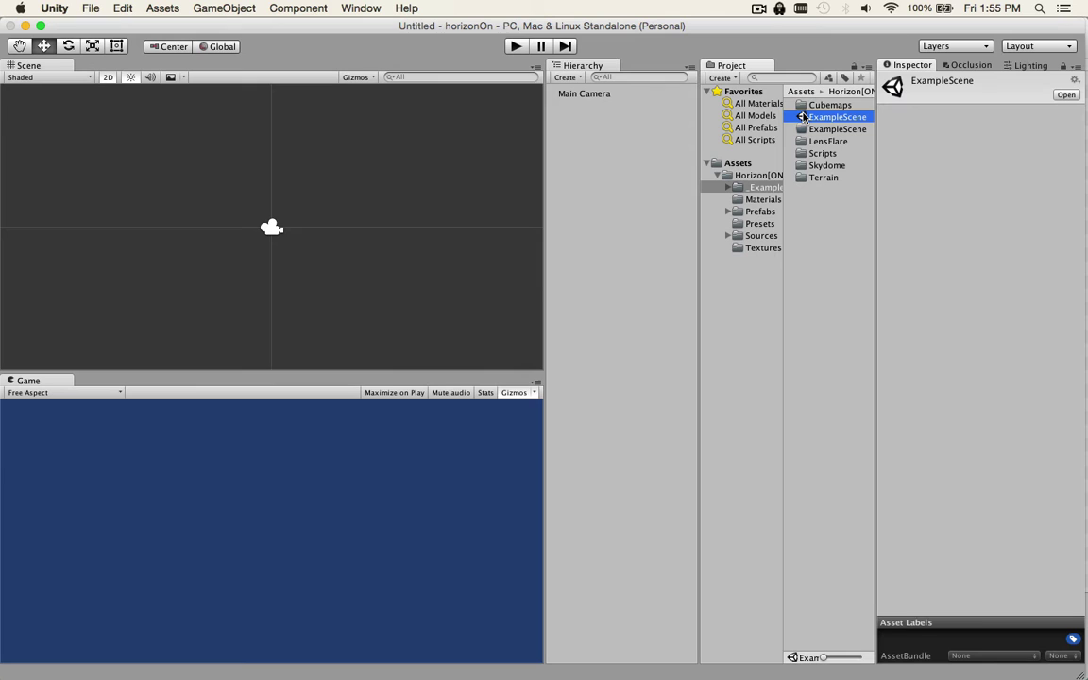
{"action": "double_click", "coordinate": [804, 118]}
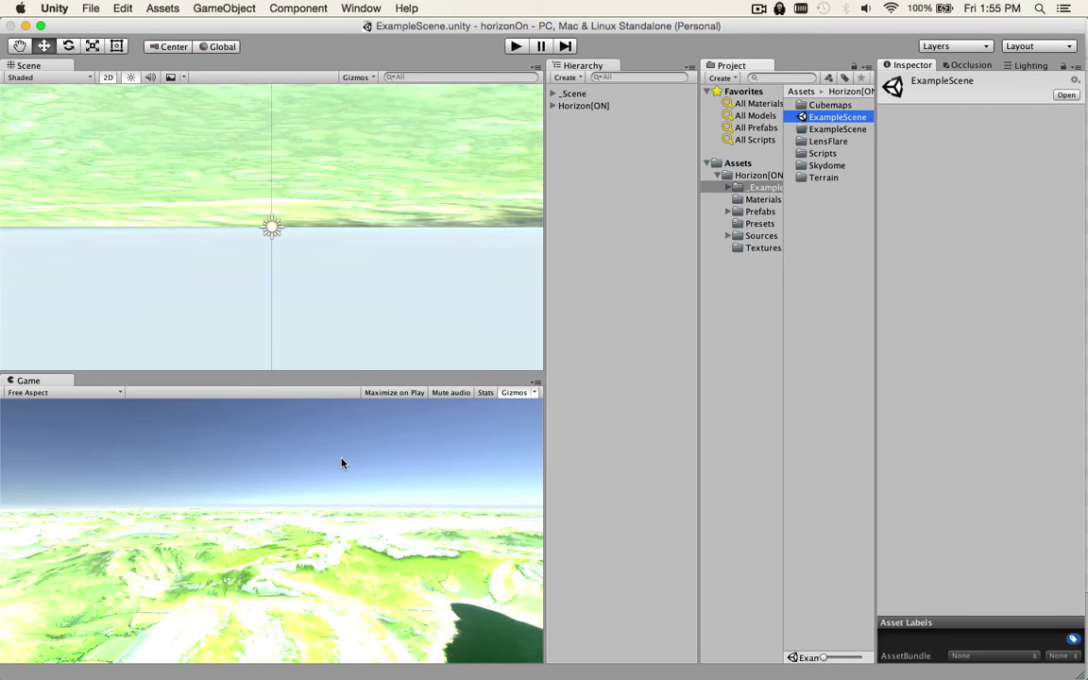
{"action": "scroll", "coordinate": [404, 224], "scroll_direction": "up", "scroll_amount": 3}
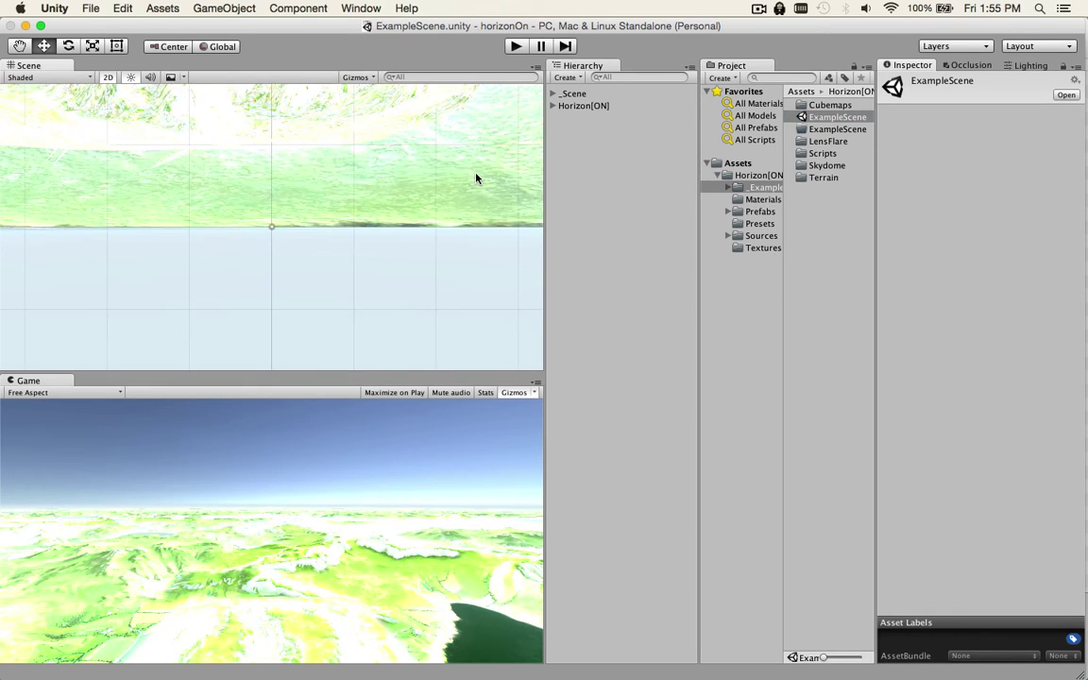
Expand _Scene in the Hierarchy and frame the Terrain object in the Scene view
{"action": "double_click", "coordinate": [572, 95]}
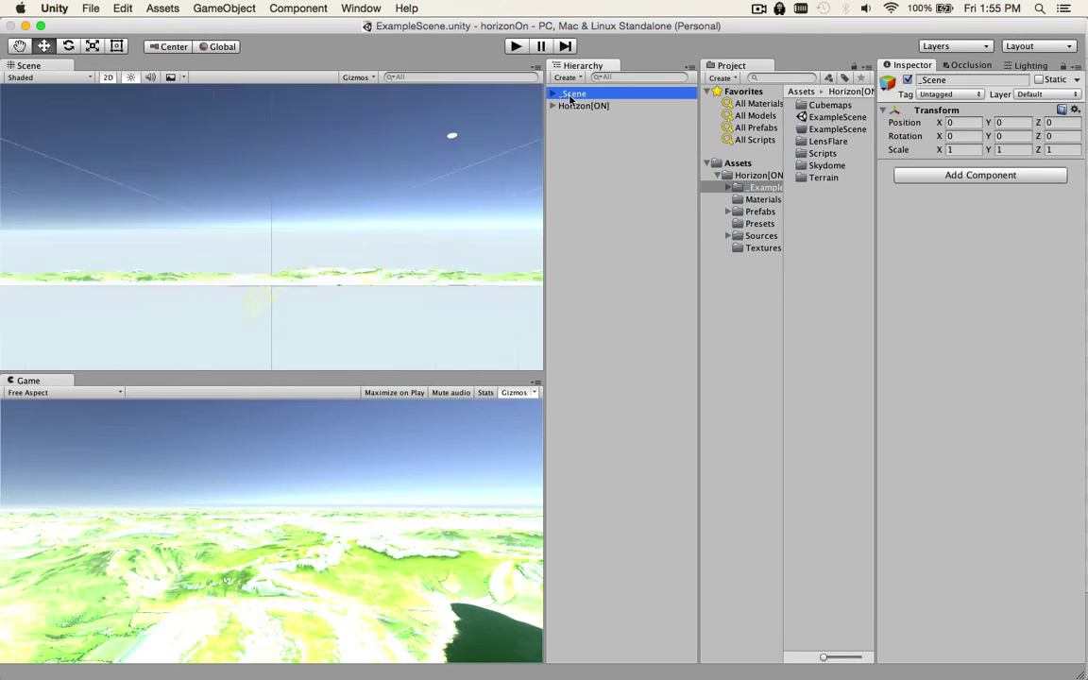
{"action": "middle_click_drag", "start_coordinate": [408, 172], "coordinate": [435, 263]}
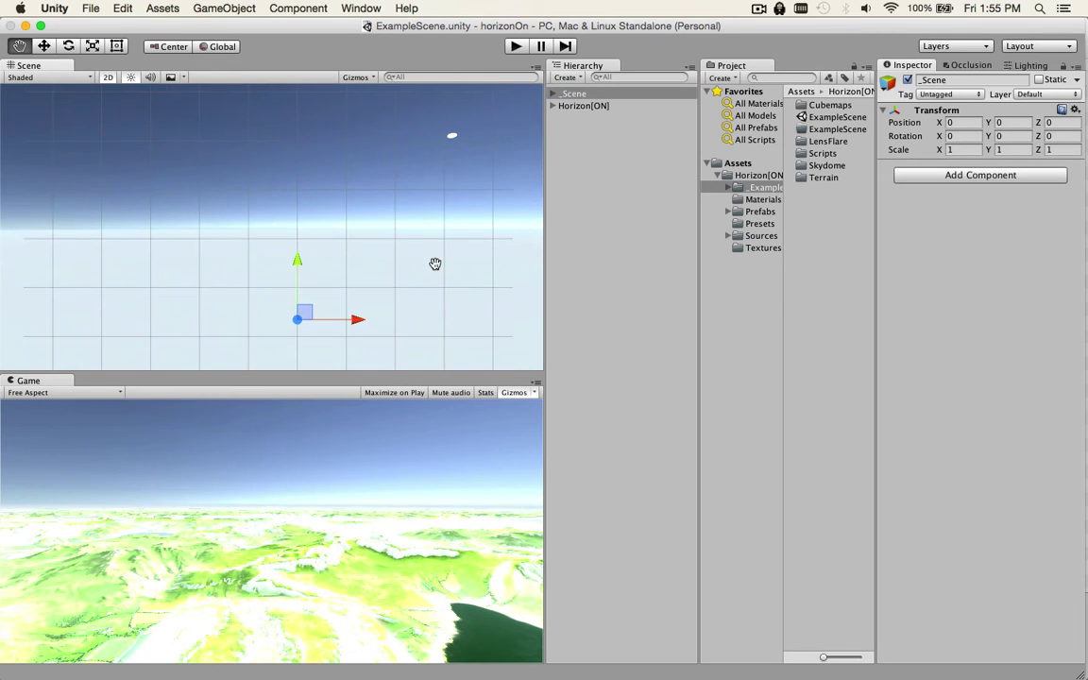
{"action": "left_click", "coordinate": [555, 93]}
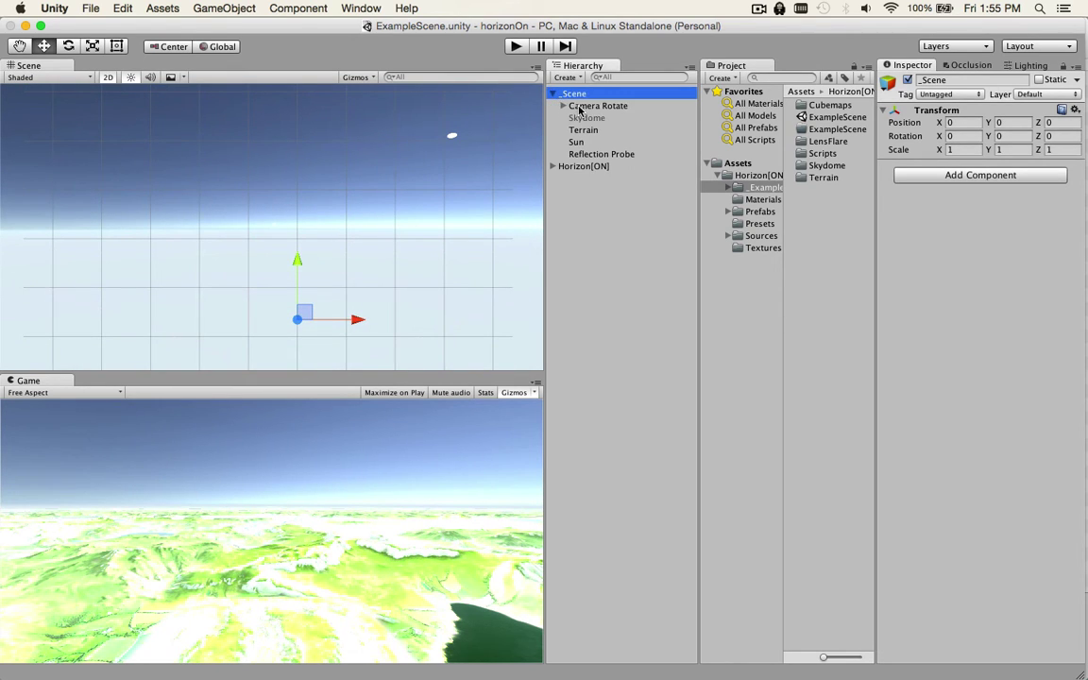
{"action": "double_click", "coordinate": [595, 106]}
{"action": "left_click", "coordinate": [583, 129]}
{"action": "key", "text": "f"}
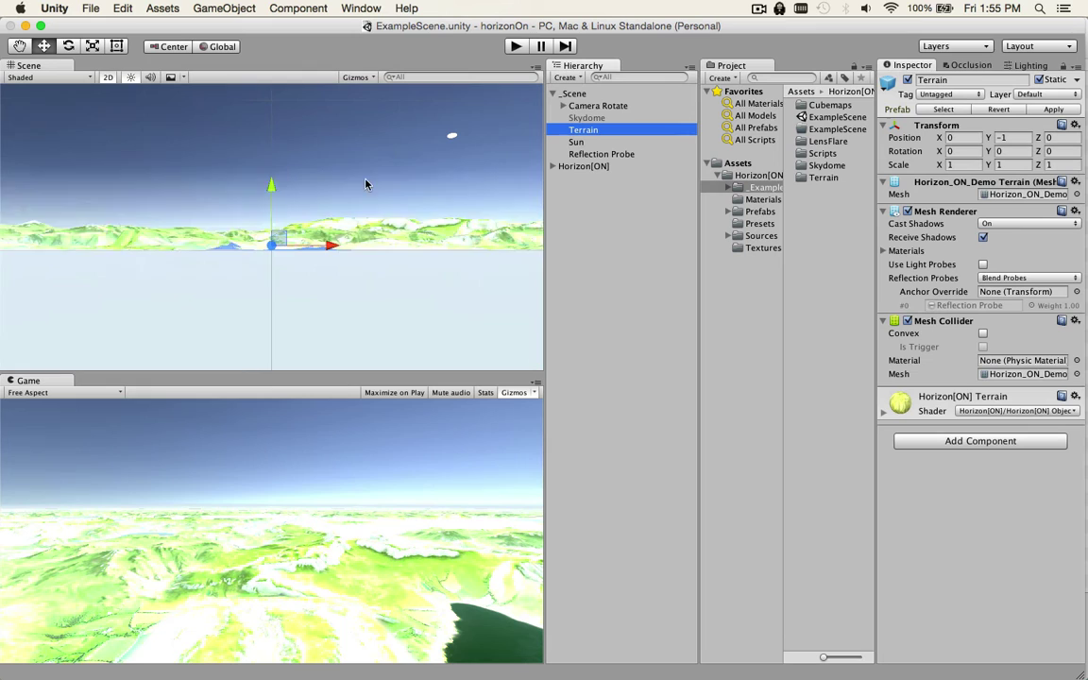
{"action": "mouse_move", "coordinate": [367, 184]}
{"action": "middle_mouse_down"}
{"action": "mouse_move", "coordinate": [359, 173]}
{"action": "mouse_move", "coordinate": [293, 205]}
{"action": "mouse_move", "coordinate": [343, 202]}
{"action": "mouse_move", "coordinate": [374, 182]}
{"action": "middle_mouse_up"}
Inspect the Reflection Probe and Horizon[ON] objects, framing each with F
{"action": "left_click", "coordinate": [604, 155]}
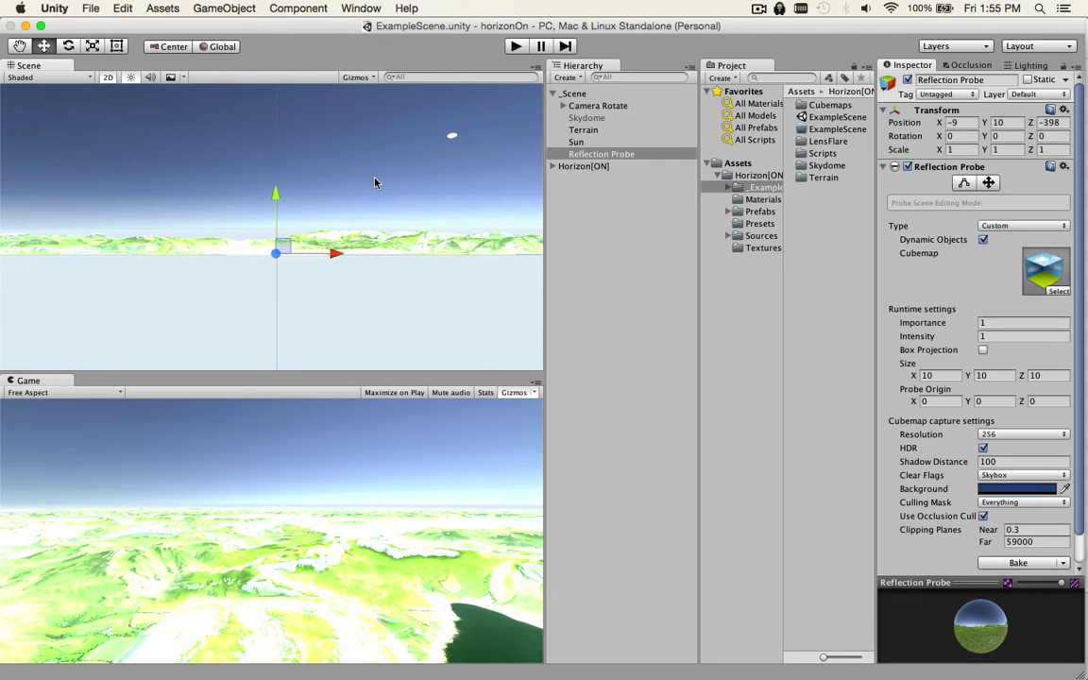
{"action": "left_click_drag", "start_coordinate": [374, 183], "coordinate": [355, 180]}
{"action": "left_click", "coordinate": [582, 170]}
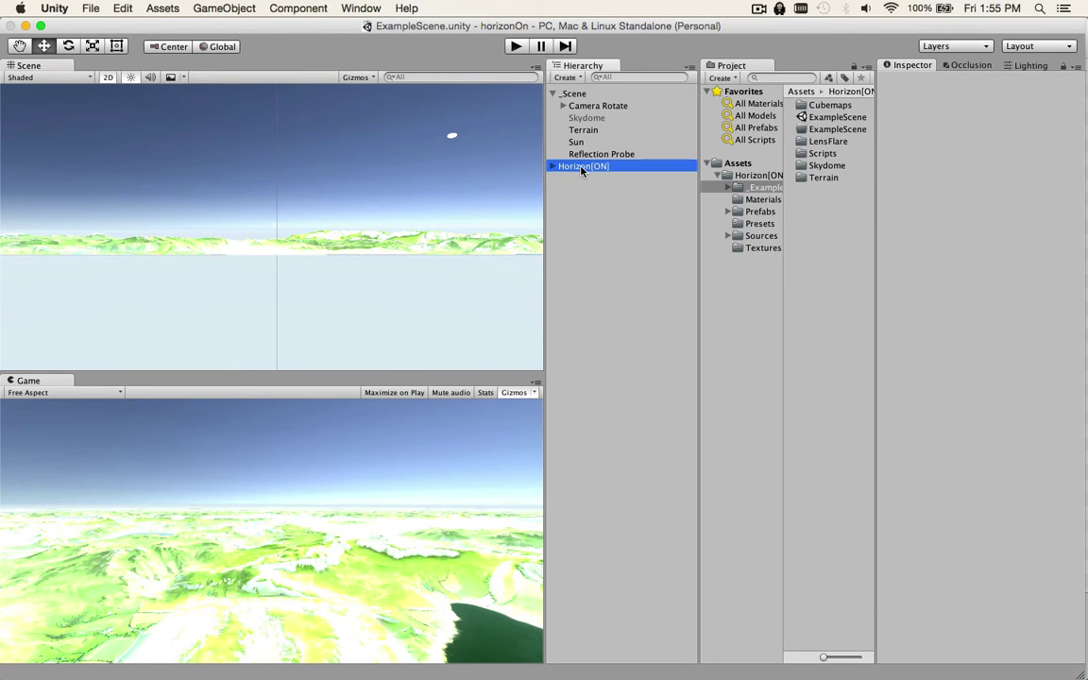
{"action": "key", "text": "f"}
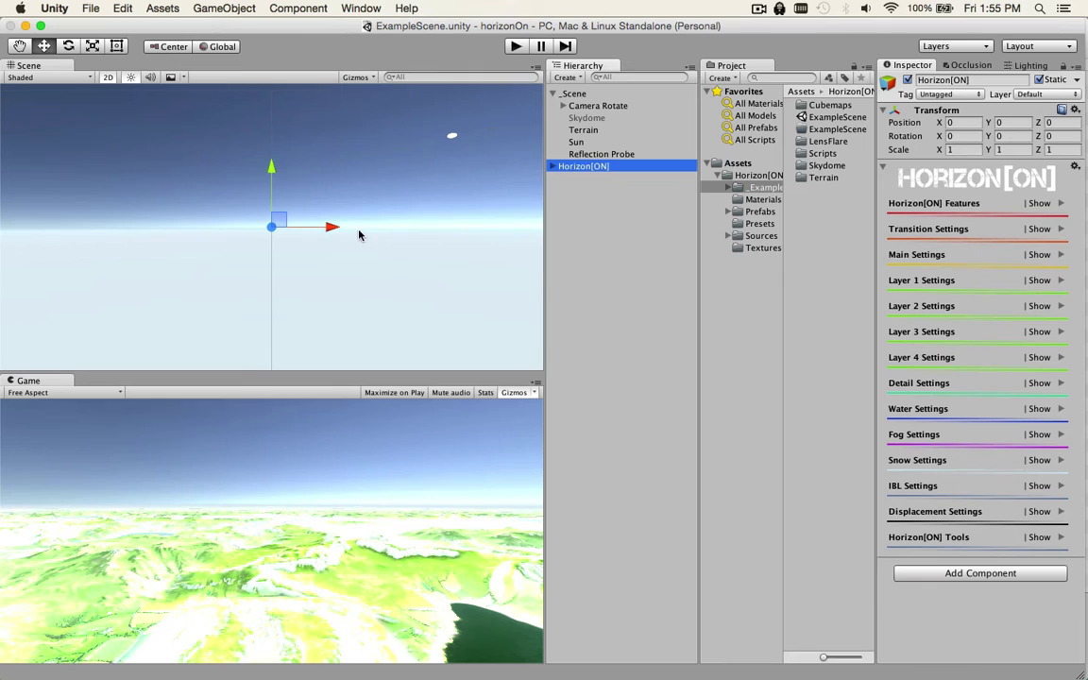
{"action": "left_click", "coordinate": [590, 154]}
{"action": "key", "text": "f"}
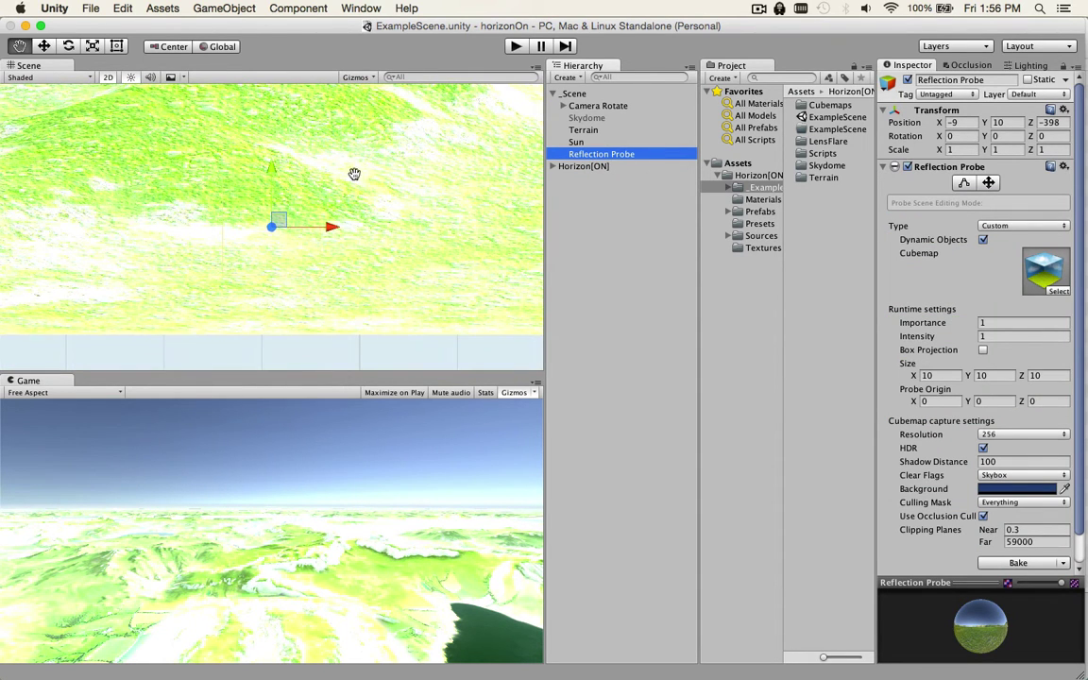
Reselect the Reflection Probe and adjust the view to a level horizon over the terrain
{"action": "mouse_move", "coordinate": [354, 173]}
{"action": "left_mouse_down"}
{"action": "mouse_move", "coordinate": [366, 231]}
{"action": "mouse_move", "coordinate": [370, 190]}
{"action": "mouse_move", "coordinate": [358, 178]}
{"action": "left_mouse_up"}
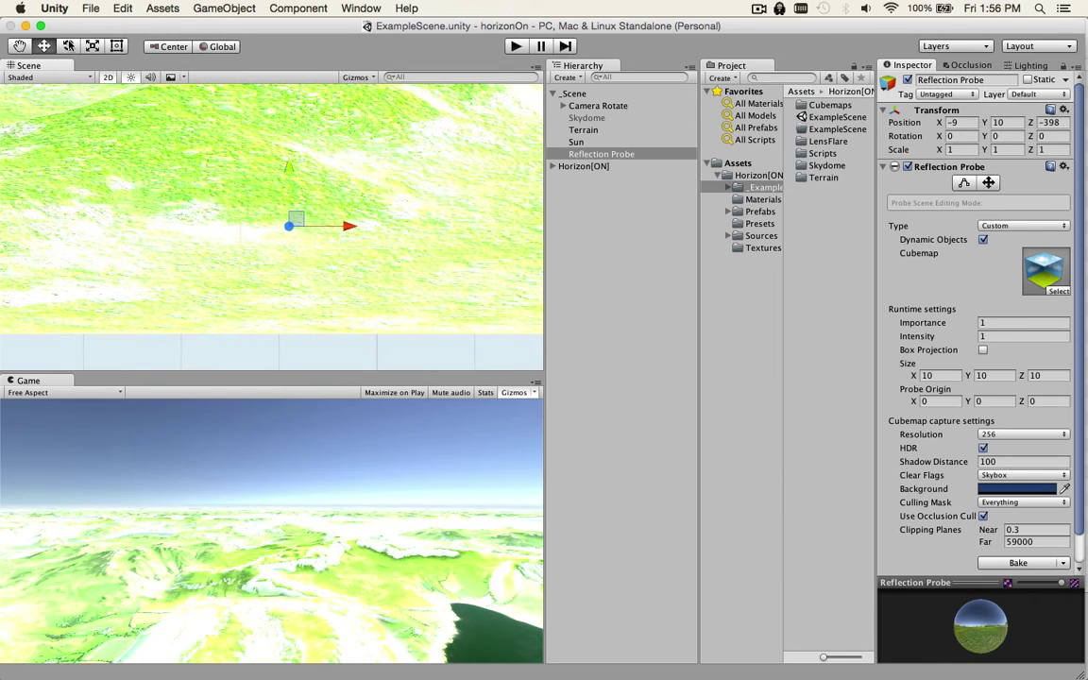
{"action": "key", "text": "e"}
{"action": "left_click_drag", "start_coordinate": [158, 161], "coordinate": [194, 189]}
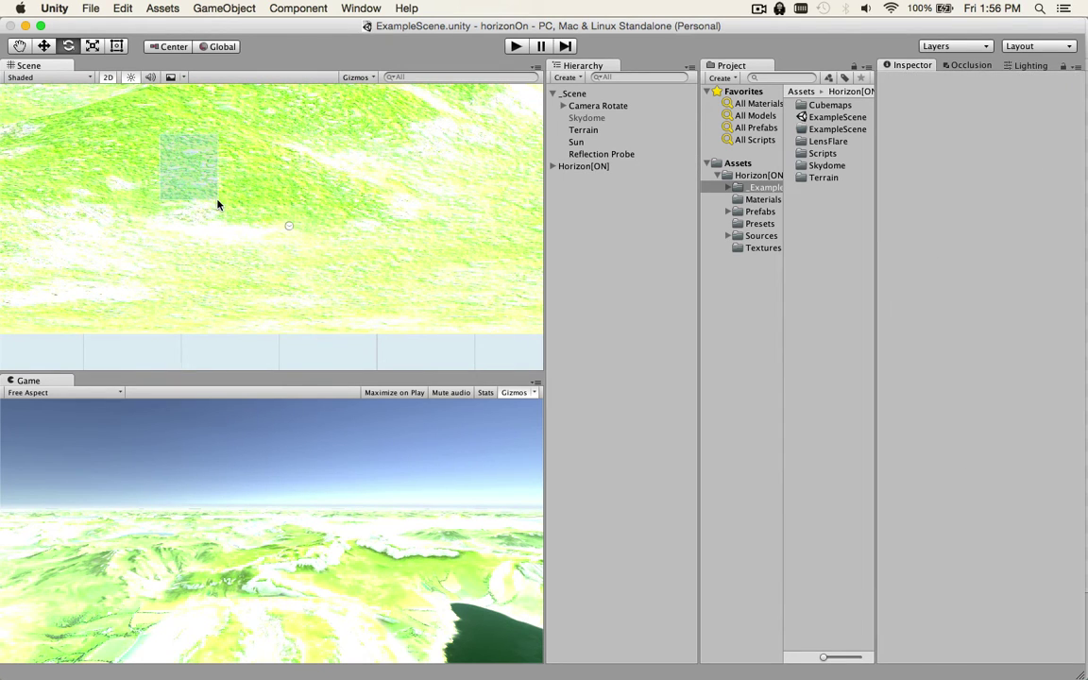
{"action": "left_click", "coordinate": [289, 225]}
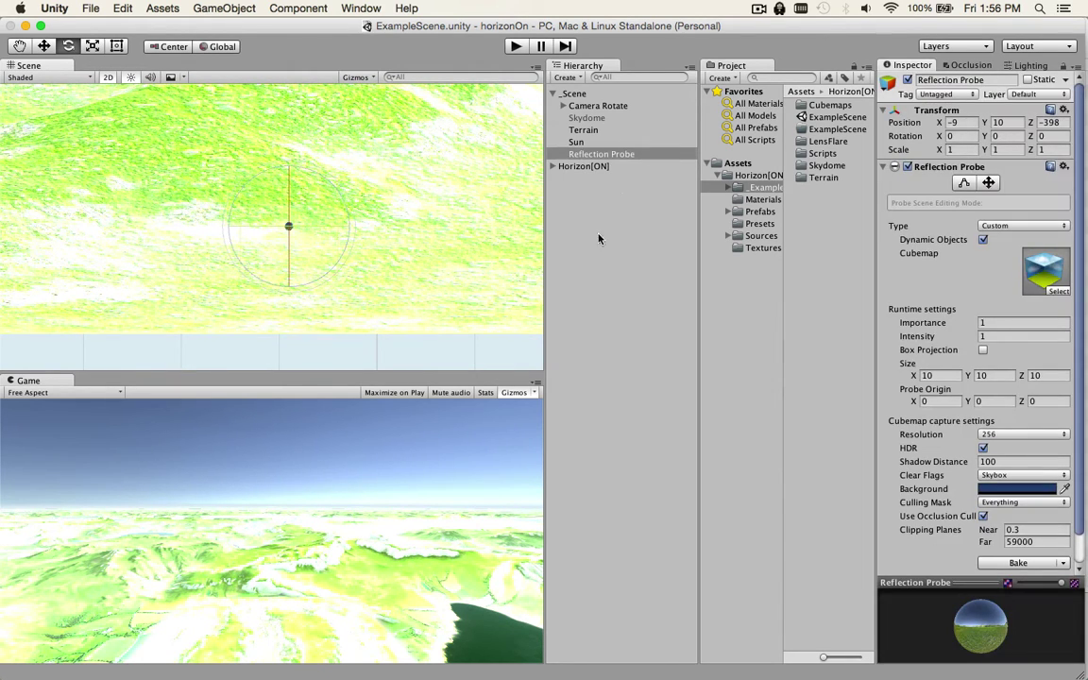
{"action": "scroll", "coordinate": [386, 266], "scroll_direction": "down", "scroll_amount": 1}
{"action": "left_click_drag", "start_coordinate": [387, 266], "coordinate": [387, 267], "text": "alt"}
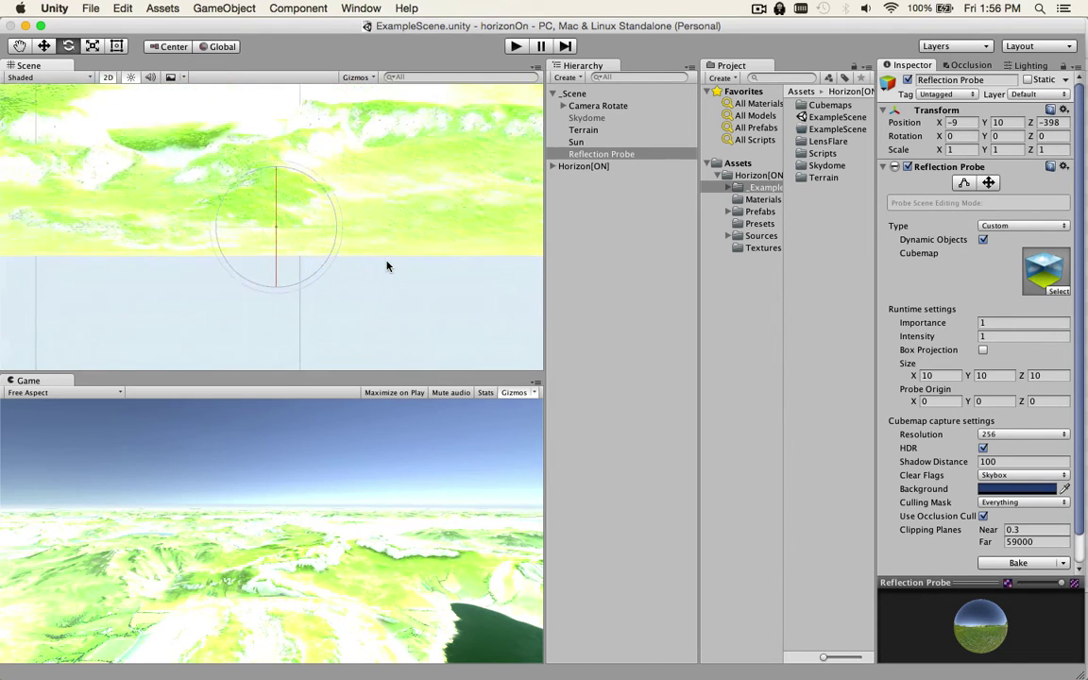
{"action": "scroll", "coordinate": [387, 267], "scroll_direction": "down", "scroll_amount": 3}
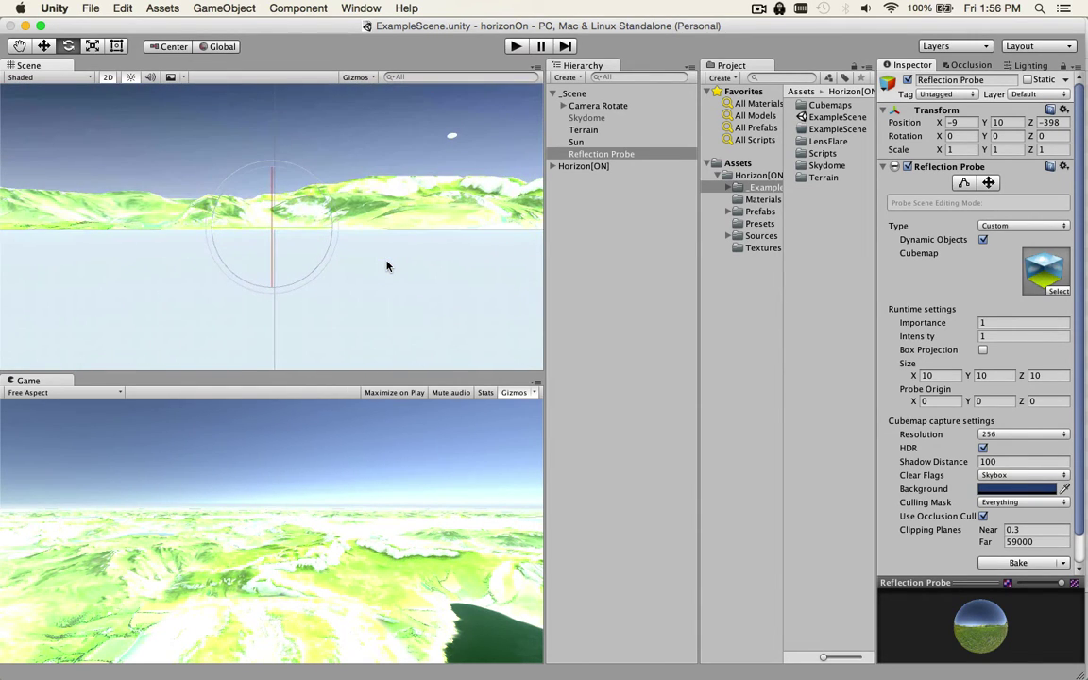
Expand Camera Rotate, Camera Pan and Main Camera, inspecting each down to Camera LetterBox
{"action": "left_click", "coordinate": [600, 105]}
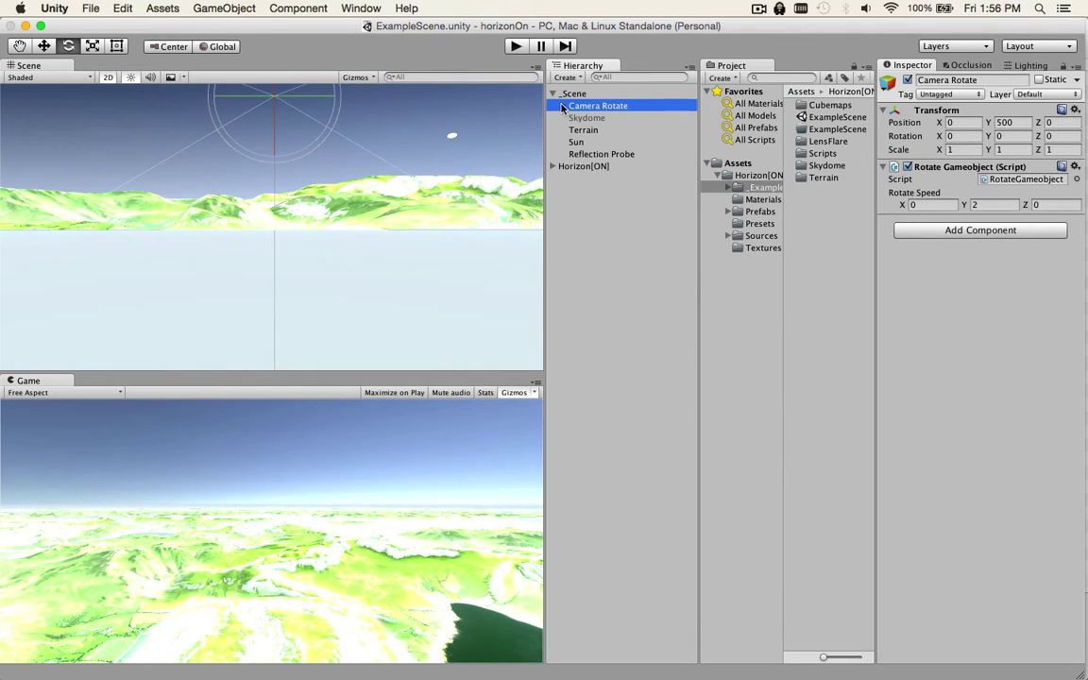
{"action": "key", "text": "Right"}
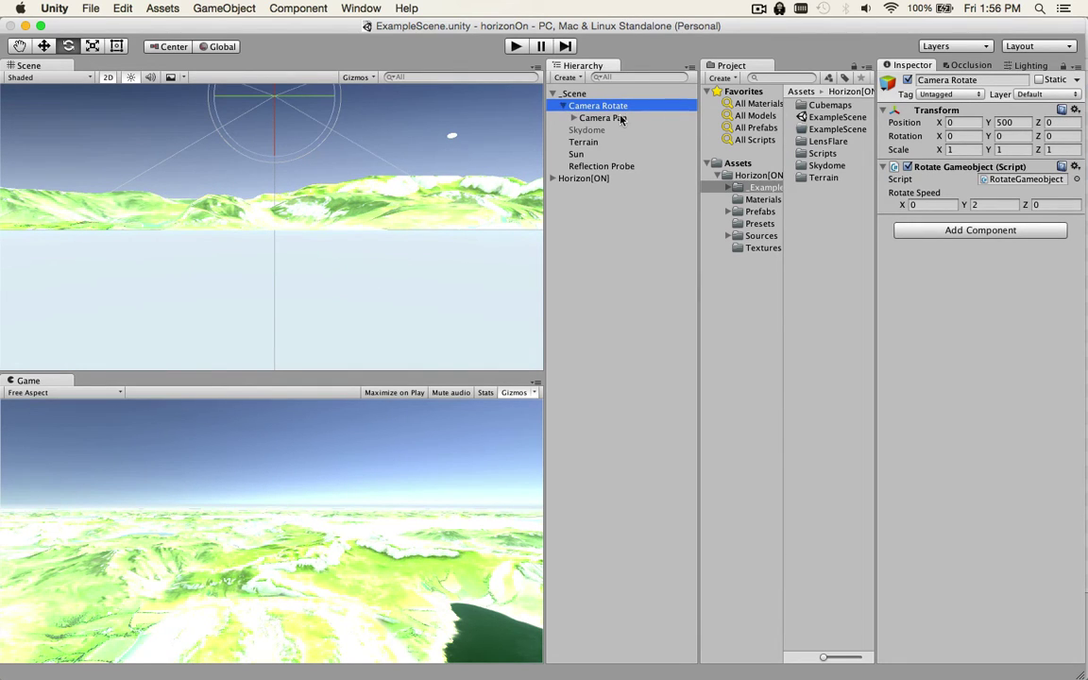
{"action": "double_click", "coordinate": [605, 118]}
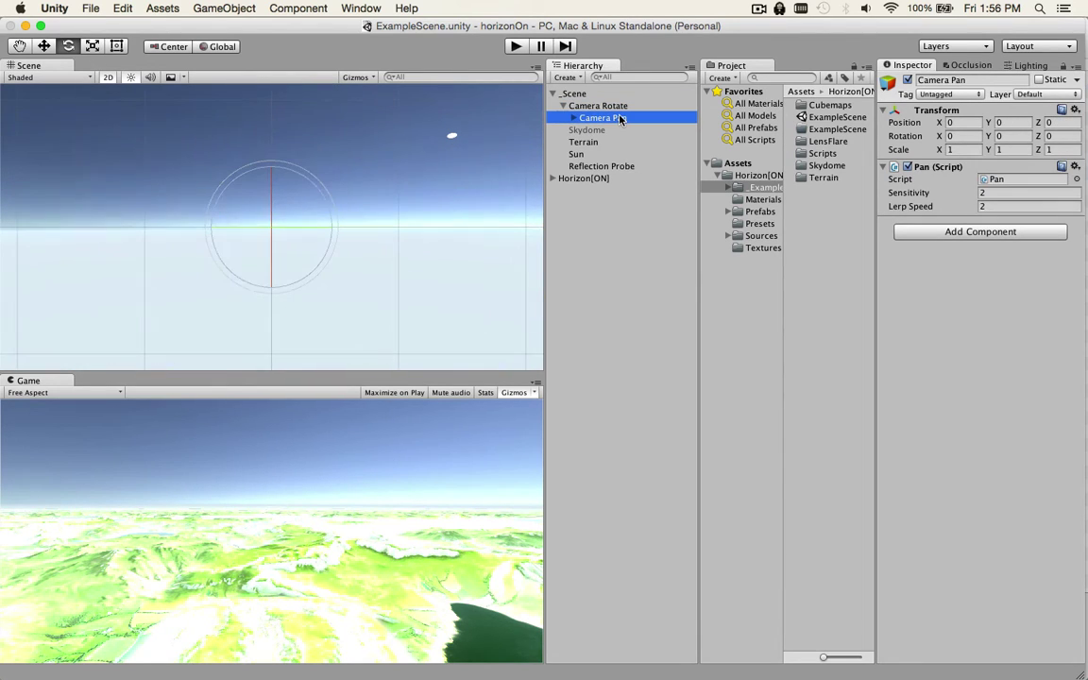
{"action": "key", "text": "Right"}
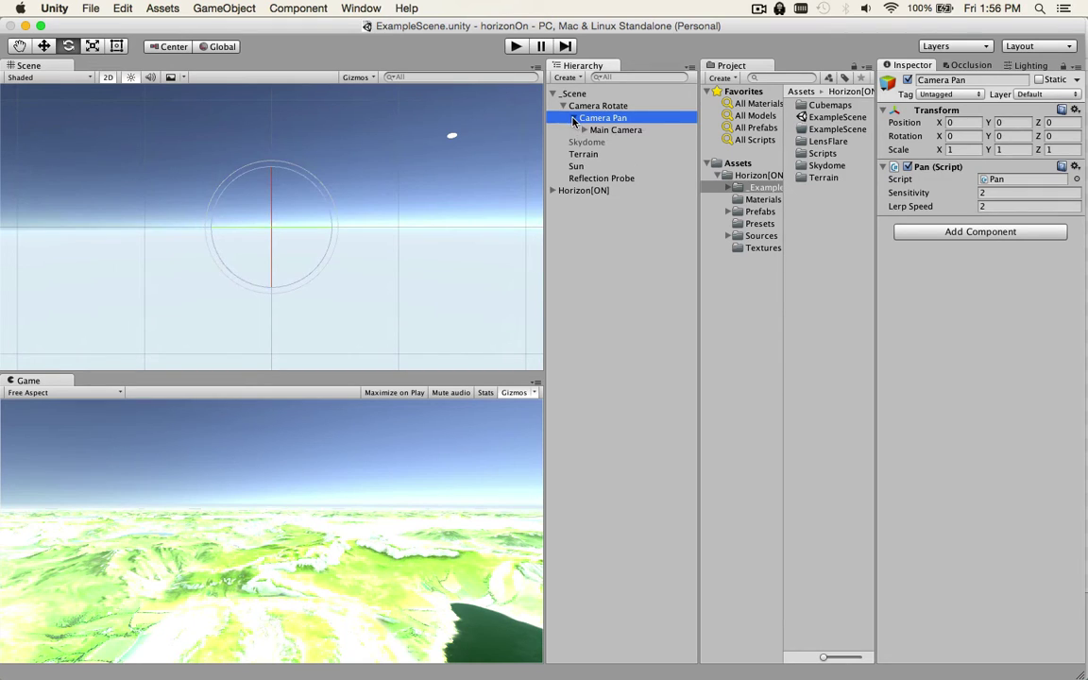
{"action": "left_click", "coordinate": [616, 131]}
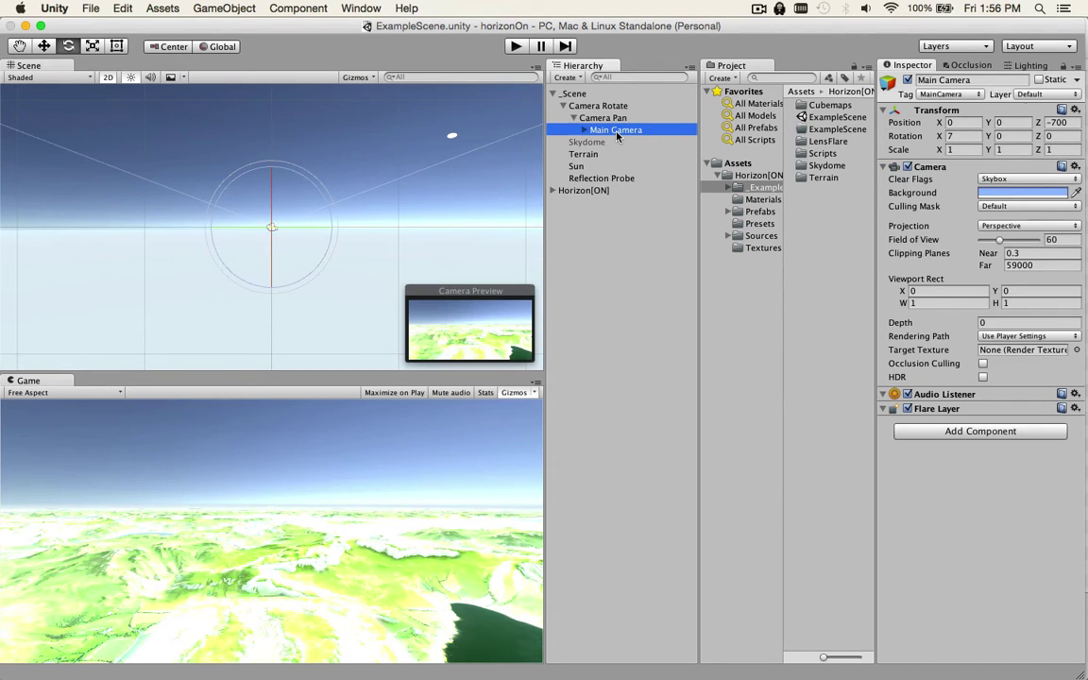
{"action": "left_click", "coordinate": [585, 131]}
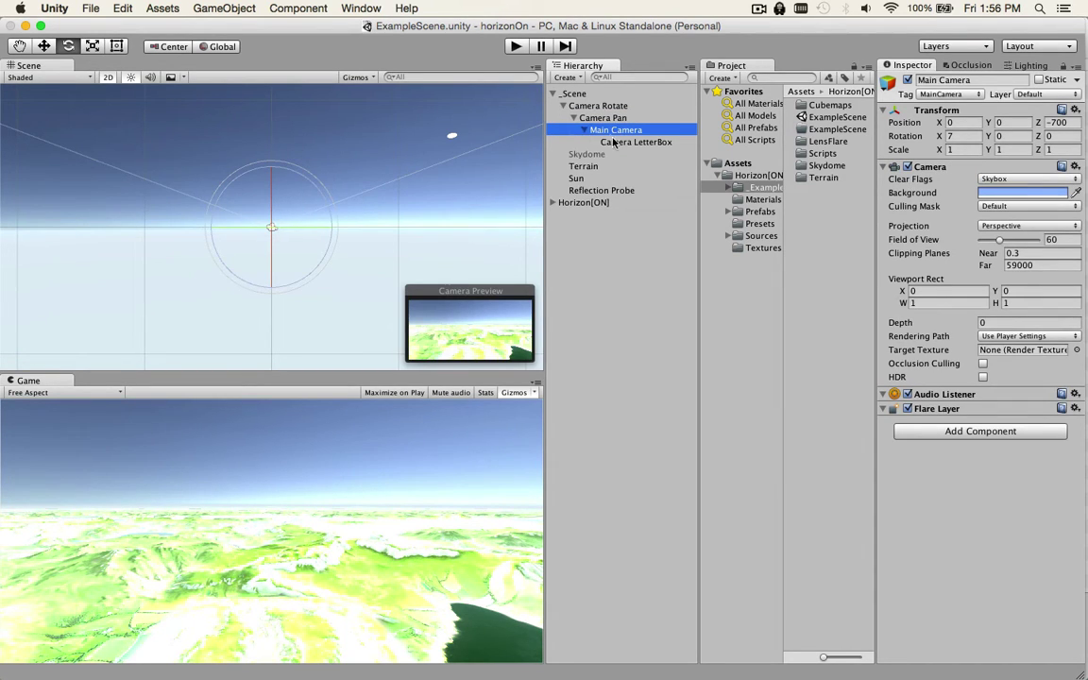
{"action": "left_click", "coordinate": [618, 142]}
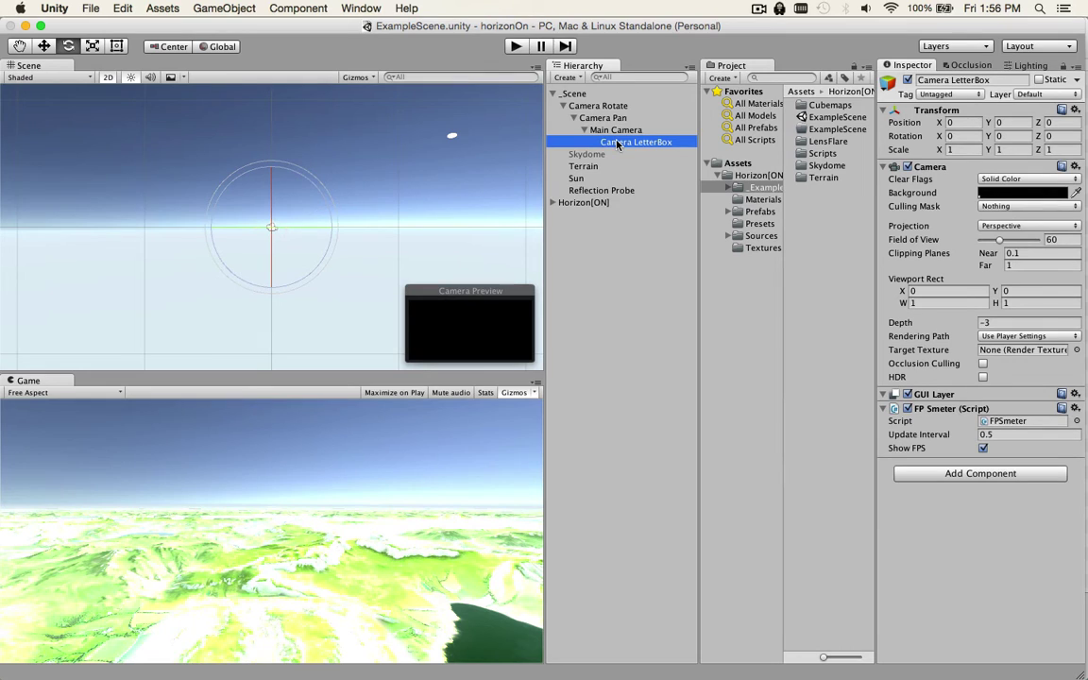
Expand Horizon[ON] and inspect its Horizon[ON]_Example_Displace child
{"action": "left_click", "coordinate": [578, 202]}
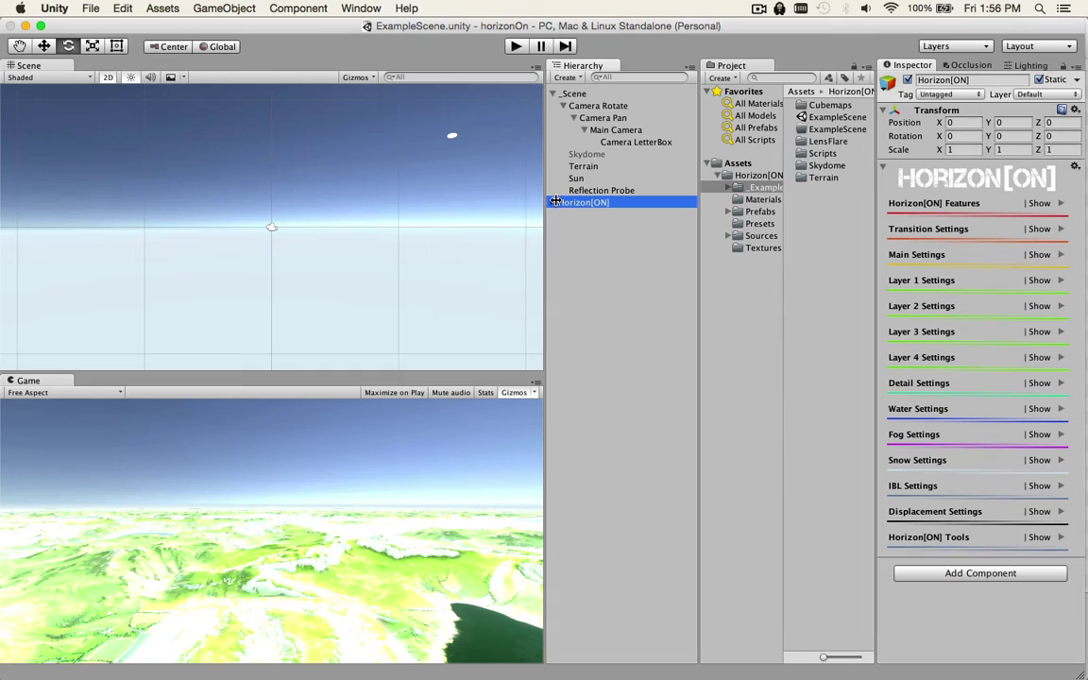
{"action": "left_click", "coordinate": [553, 203]}
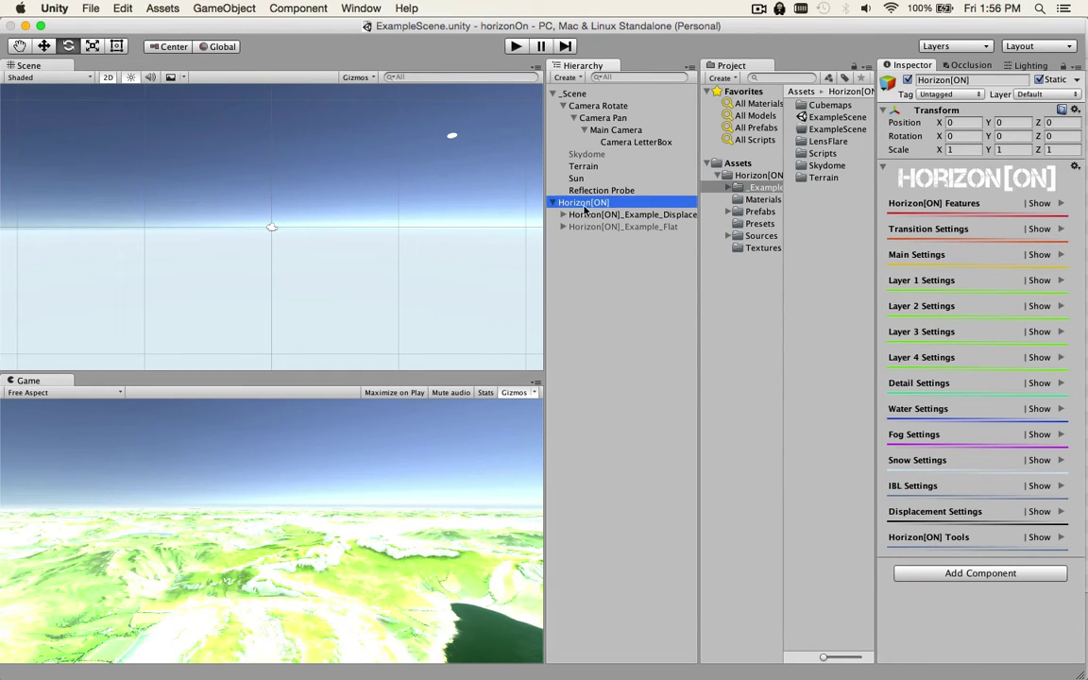
{"action": "left_click", "coordinate": [592, 218]}
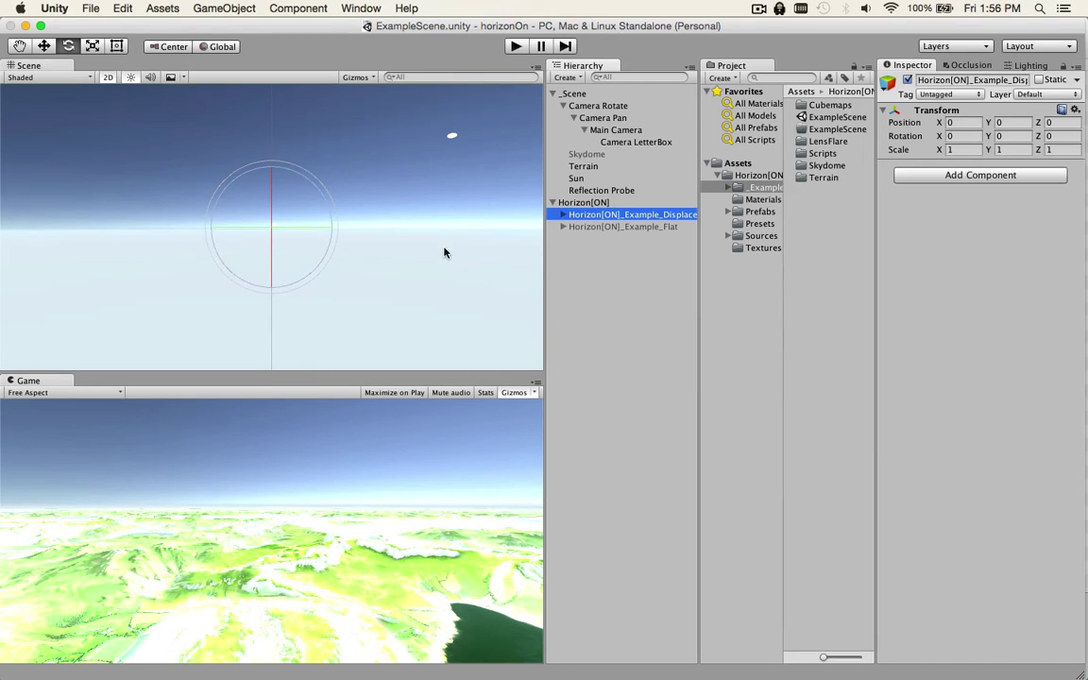
Select Camera Rotate, play the scene with Cmd+P, watch the camera circle, then stop
{"action": "left_click", "coordinate": [579, 96]}
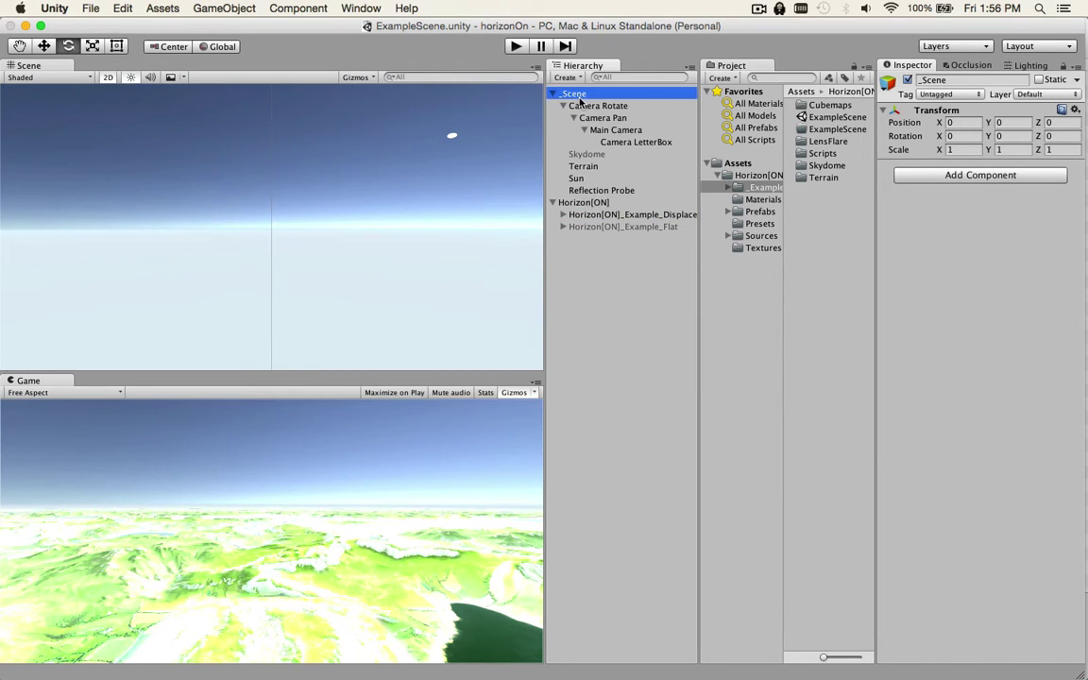
{"action": "left_click", "coordinate": [580, 102]}
{"action": "key", "text": "super+p"}
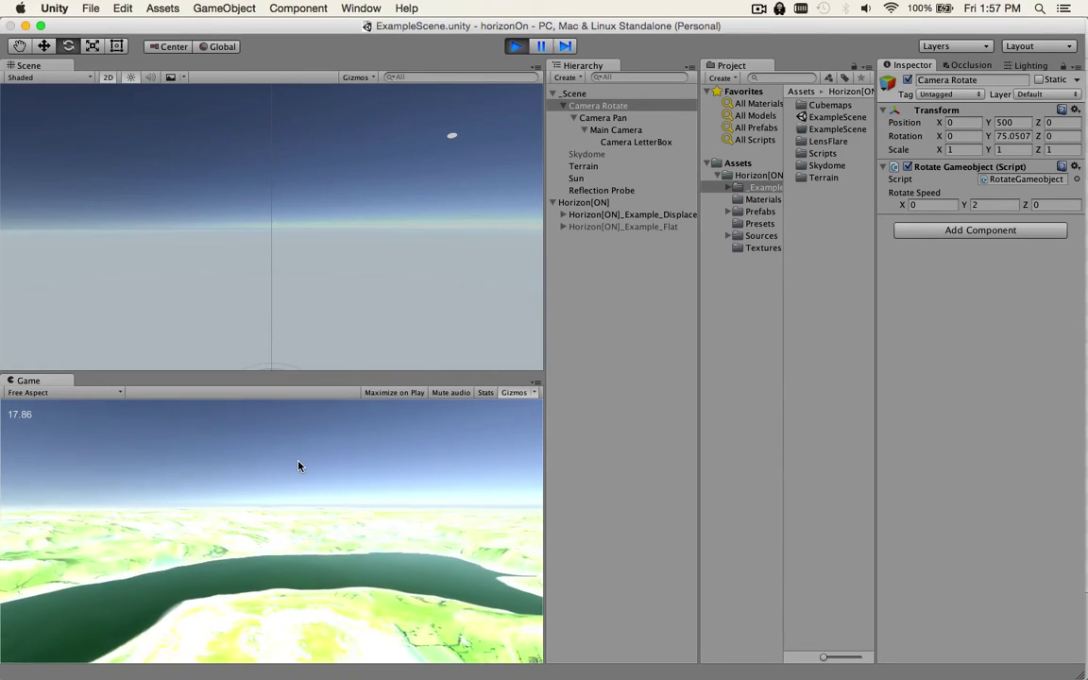
{"action": "key", "text": "super+p"}
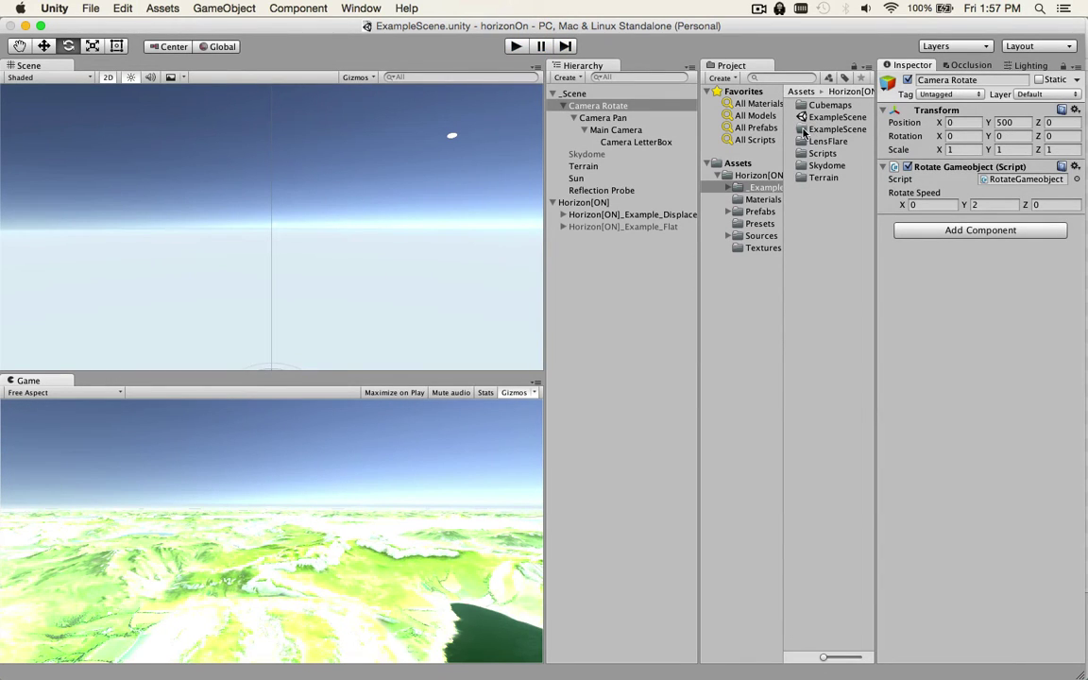
Open _Example Scene > Cubemaps and inspect the Cubemap Diffuse and Reflection Probe cubemaps
{"action": "double_click", "coordinate": [821, 129]}
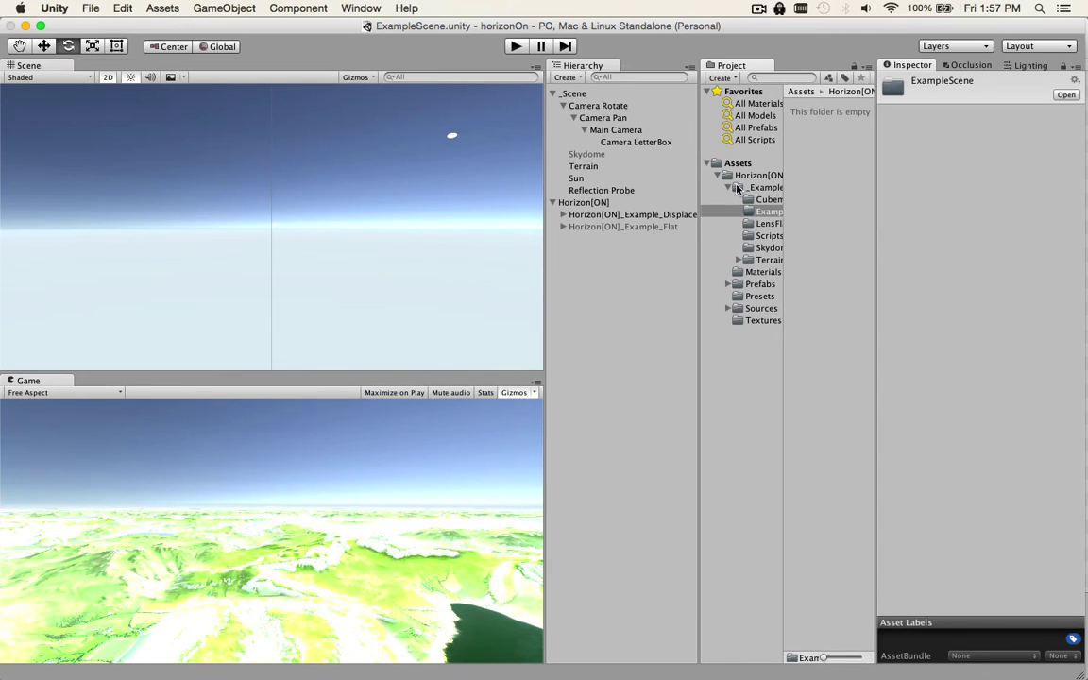
{"action": "left_click", "coordinate": [737, 188]}
{"action": "key", "text": "Up"}
{"action": "key", "text": "Up"}
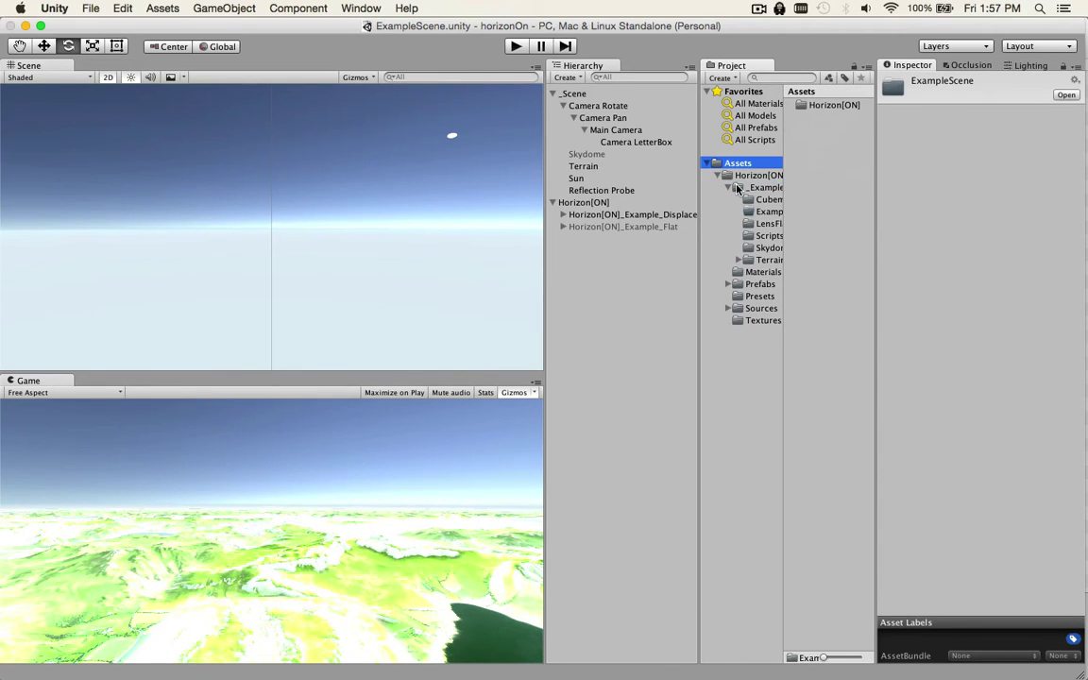
{"action": "left_click", "coordinate": [733, 178]}
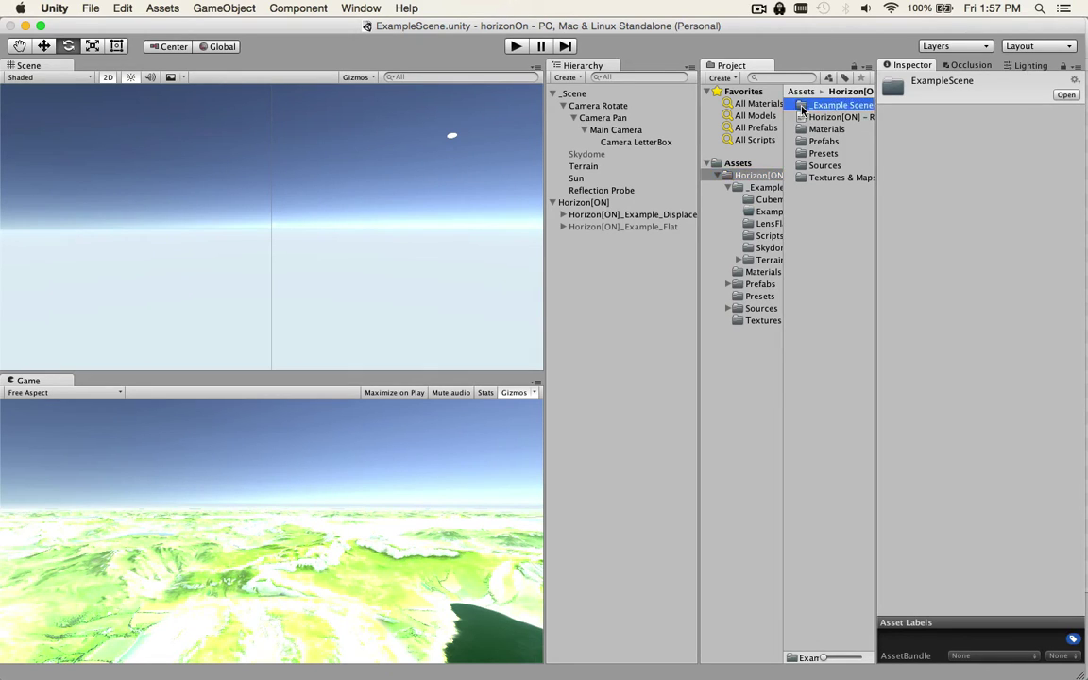
{"action": "double_click", "coordinate": [802, 110]}
{"action": "double_click", "coordinate": [802, 108]}
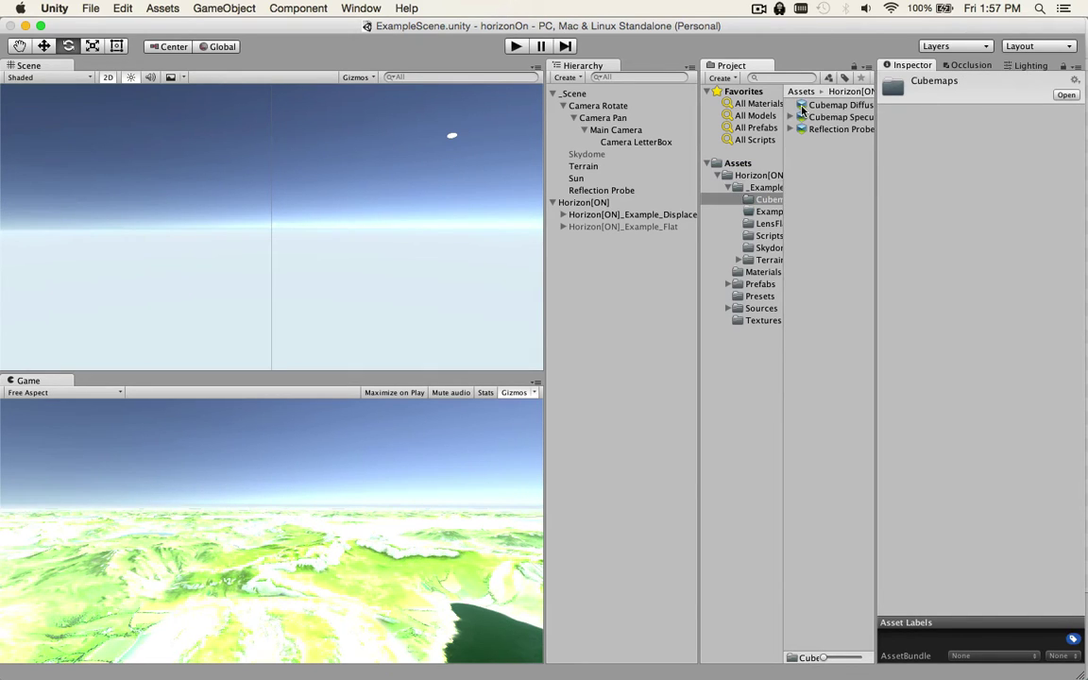
{"action": "left_click", "coordinate": [802, 110]}
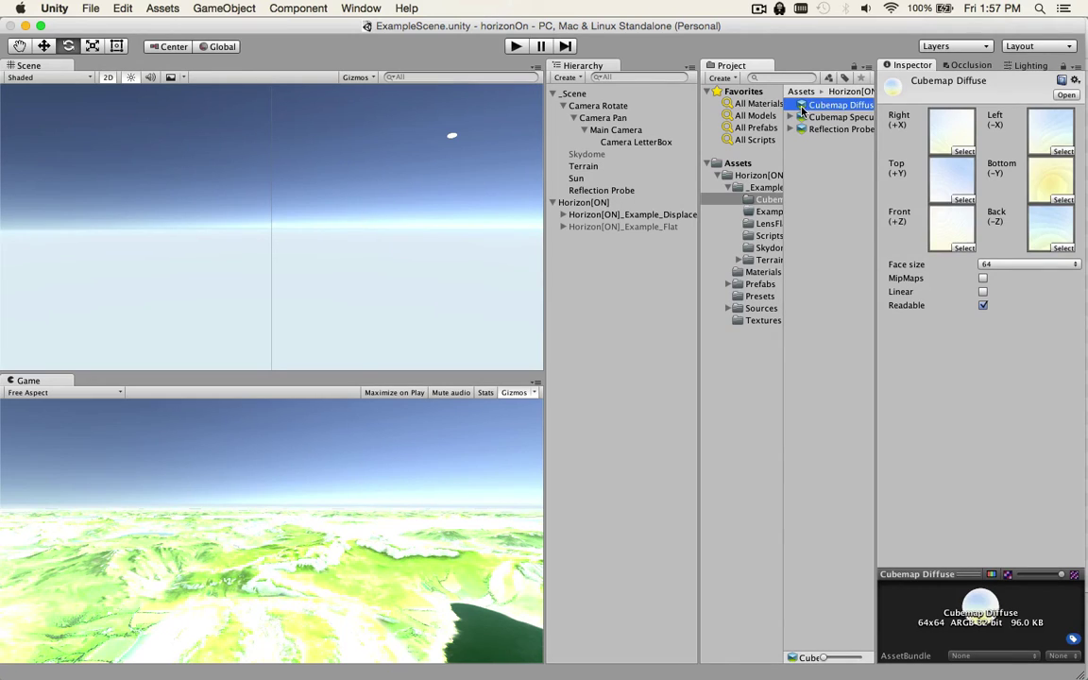
{"action": "key", "text": "Down"}
{"action": "key", "text": "Down"}
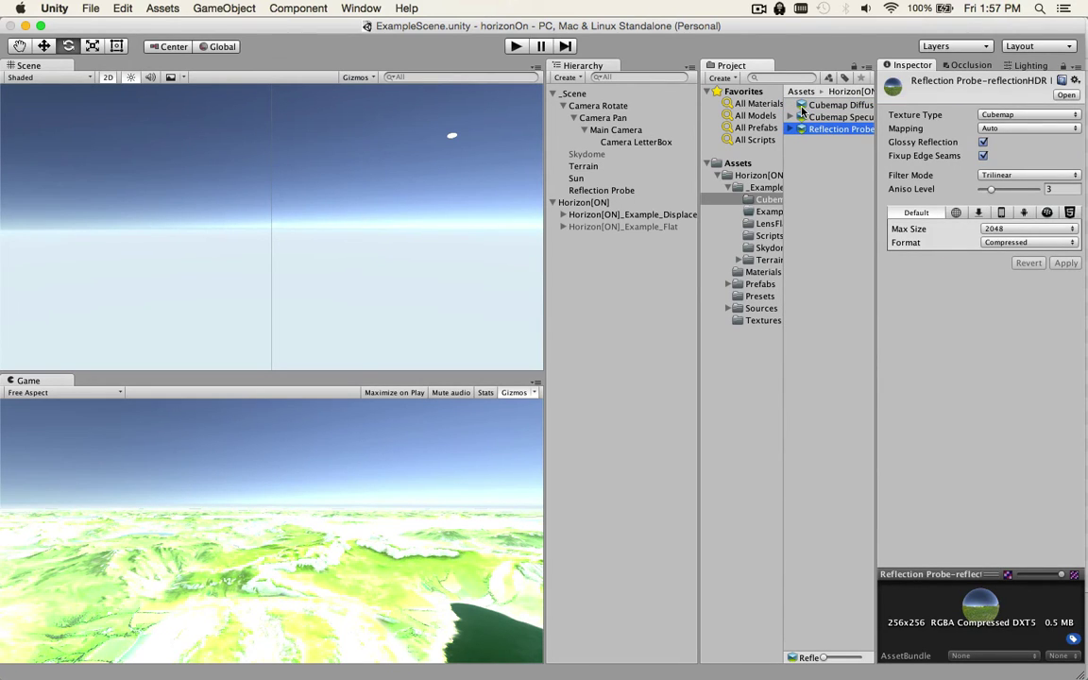
Check the ExampleScene subfolder and view the FPSmeter and RotateGameobject scripts
{"action": "left_click", "coordinate": [756, 212]}
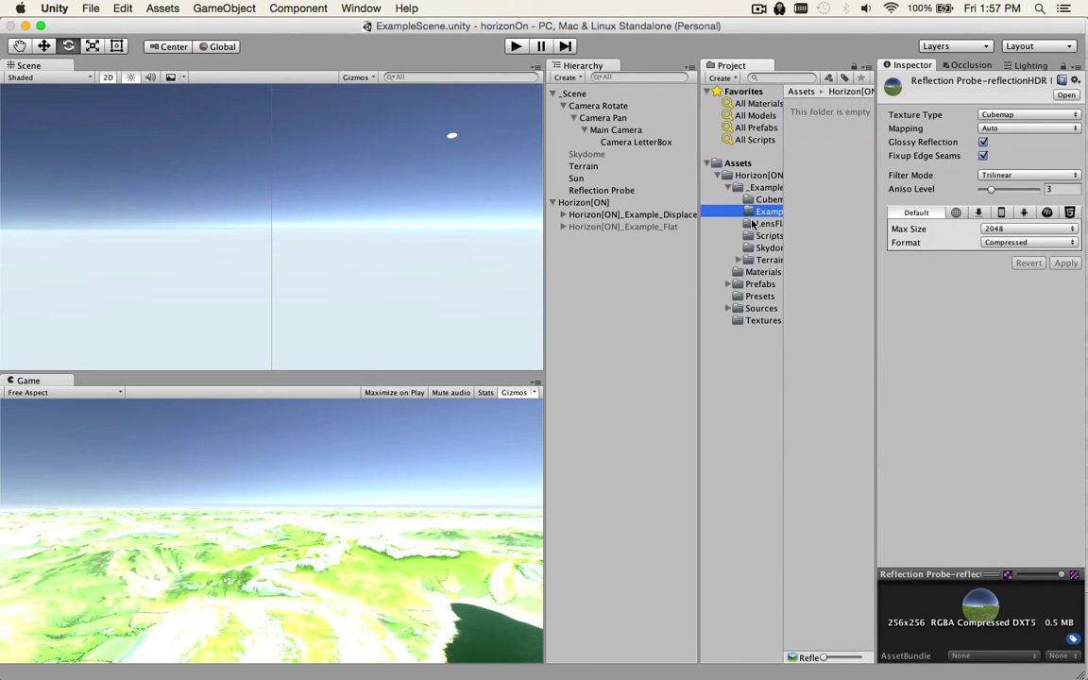
{"action": "left_click", "coordinate": [753, 236]}
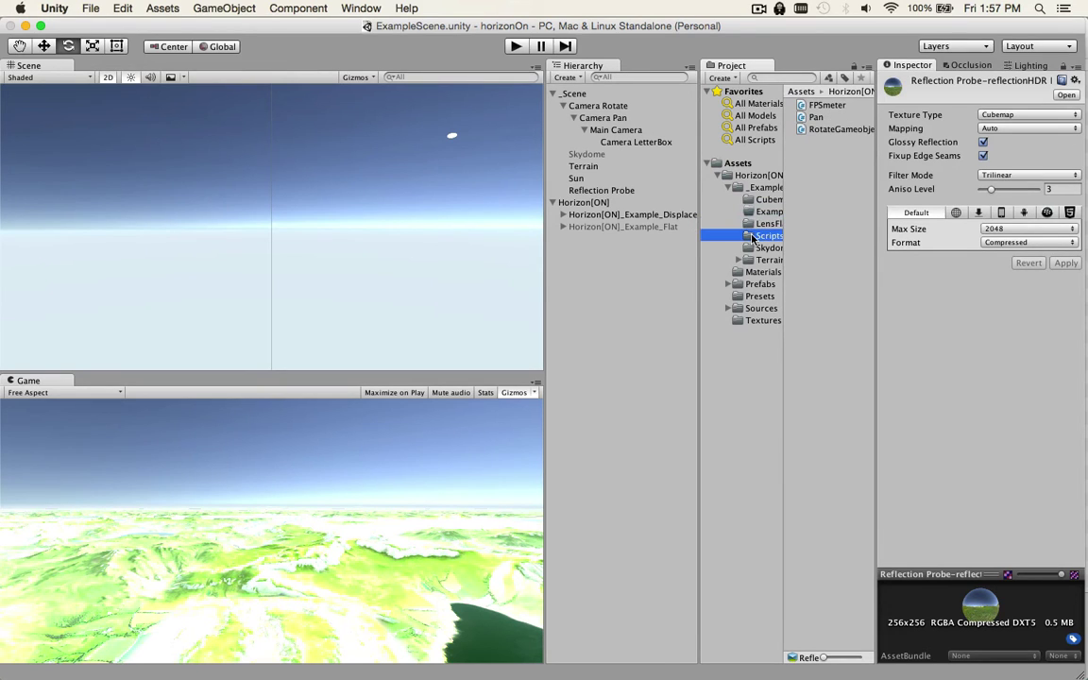
{"action": "left_click", "coordinate": [825, 106]}
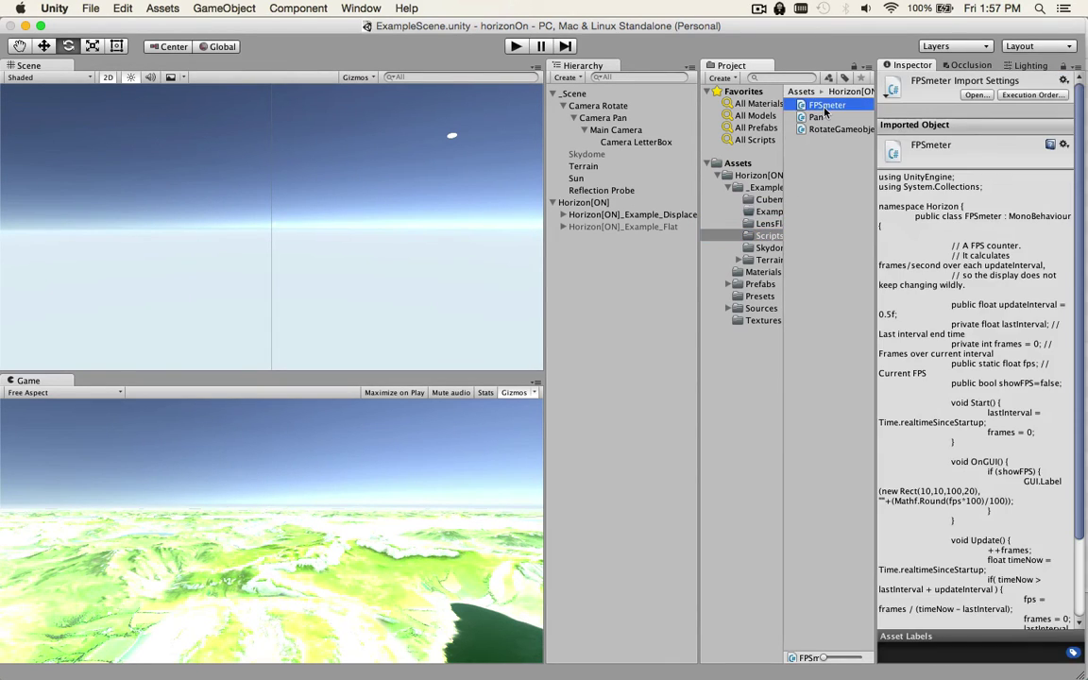
{"action": "key", "text": "Down"}
{"action": "key", "text": "Down"}
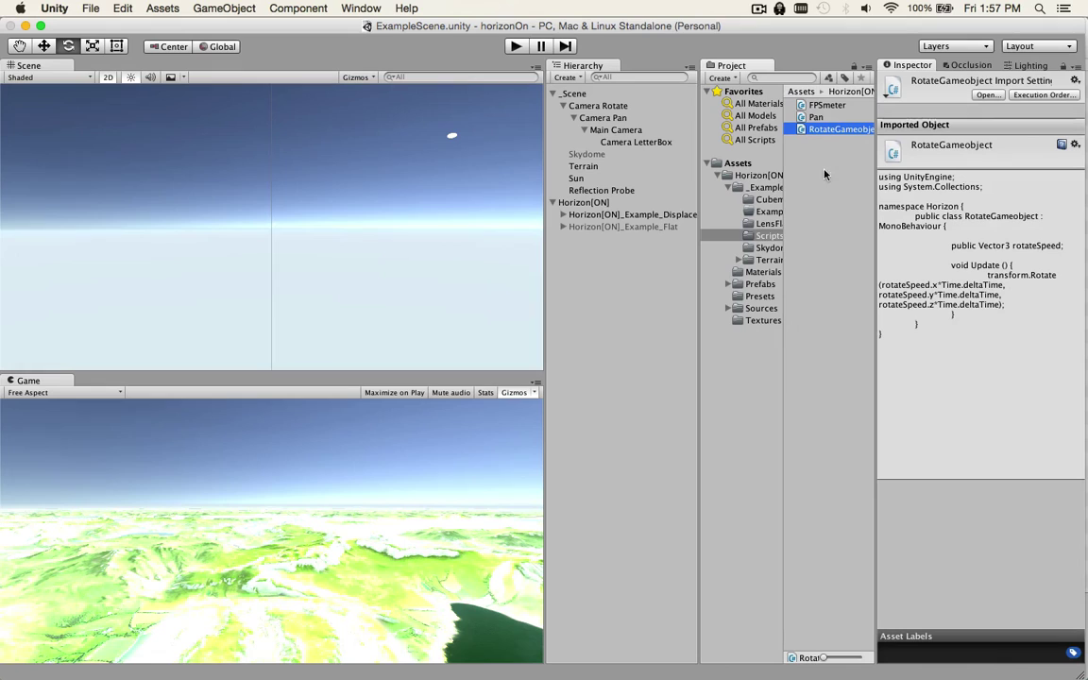
Inspect the Skydome folder's SkyDome model, its sphere mesh preview, and the UnitySkybox material
{"action": "left_click", "coordinate": [767, 248]}
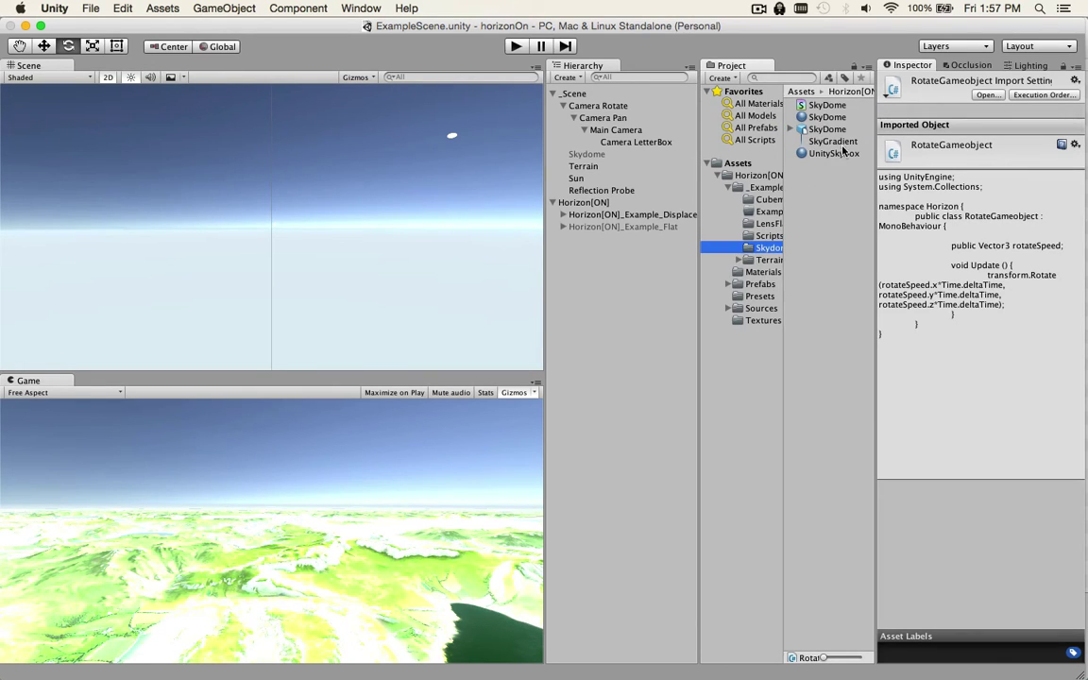
{"action": "left_click", "coordinate": [818, 117]}
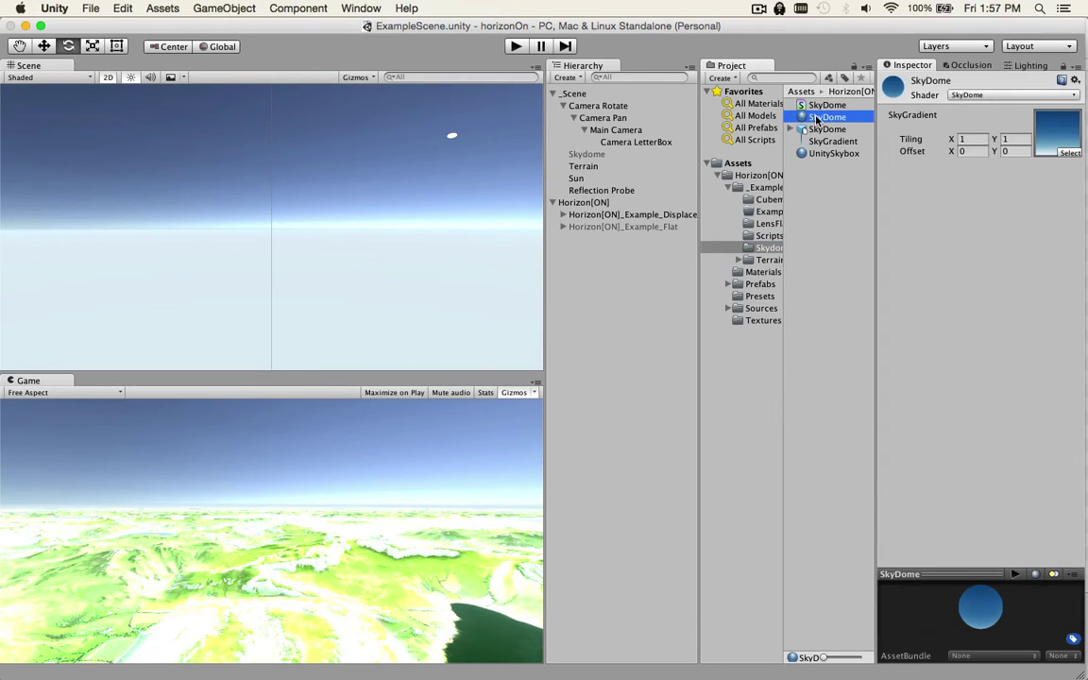
{"action": "double_click", "coordinate": [828, 129]}
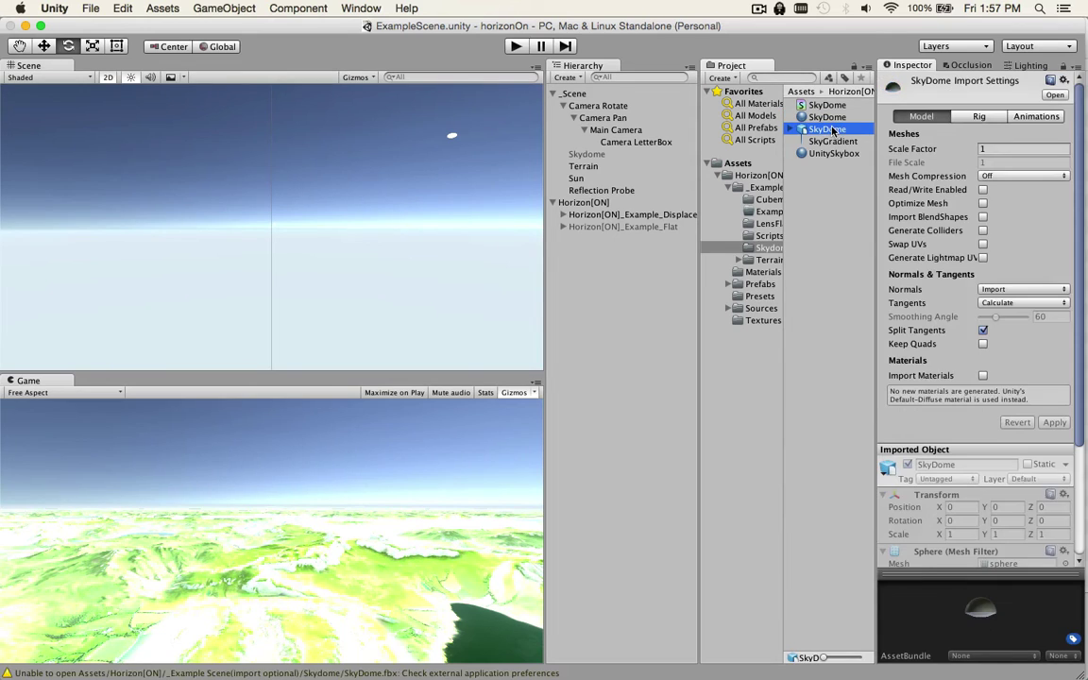
{"action": "scroll", "coordinate": [958, 243], "scroll_direction": "down", "scroll_amount": 5}
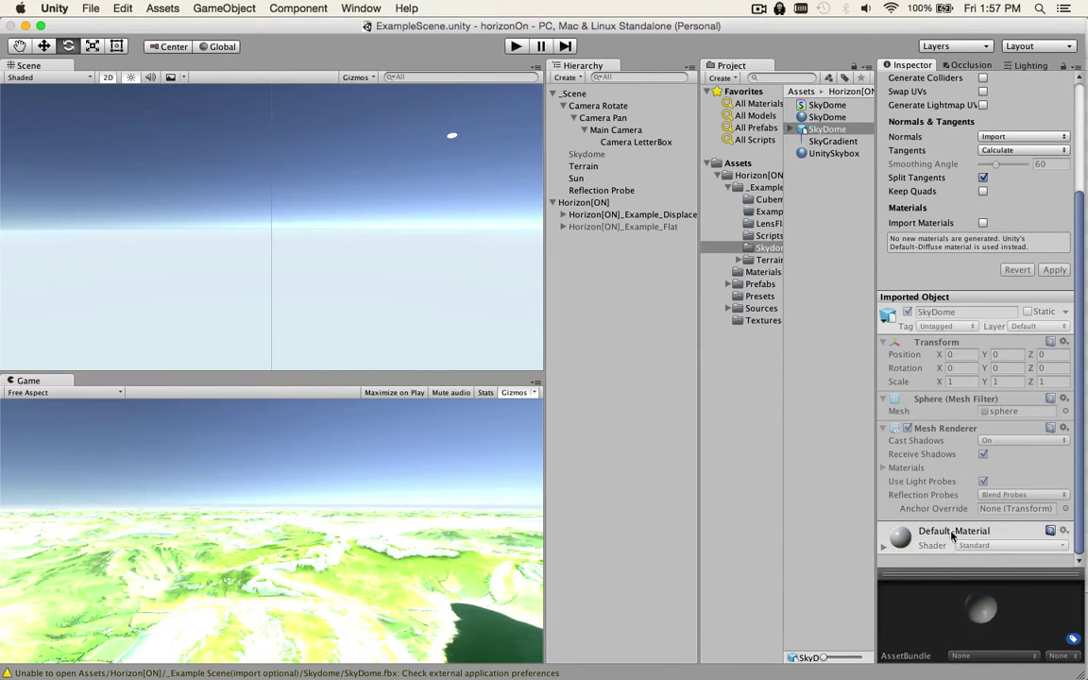
{"action": "left_click_drag", "start_coordinate": [982, 609], "coordinate": [990, 598]}
{"action": "left_click", "coordinate": [790, 130]}
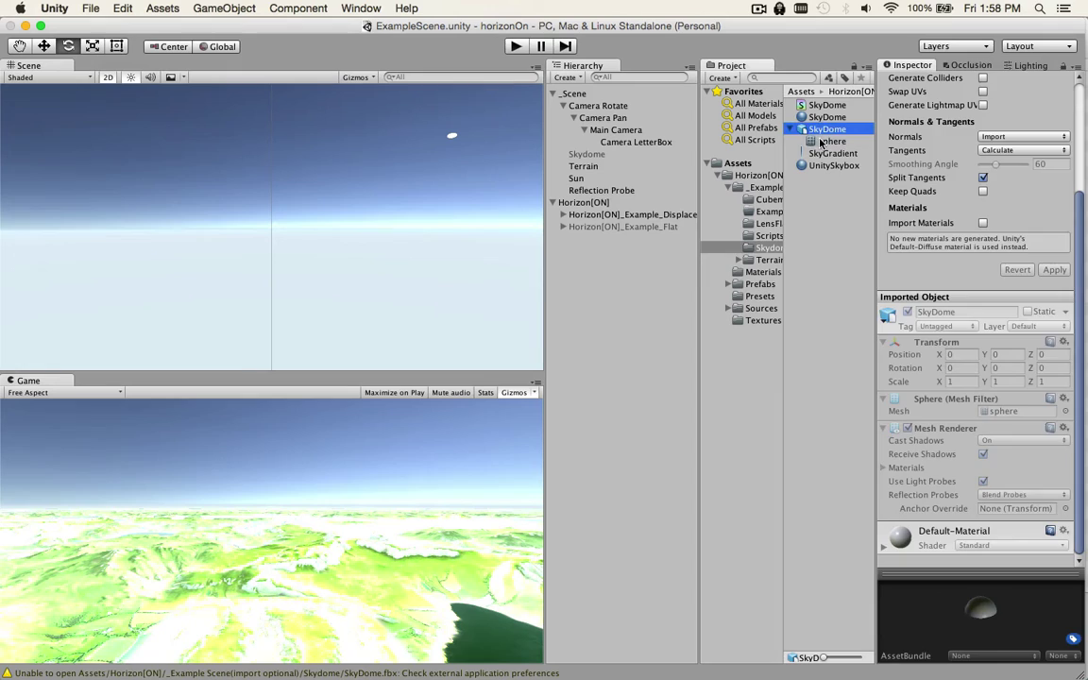
{"action": "left_click", "coordinate": [832, 141]}
{"action": "left_click_drag", "start_coordinate": [948, 604], "coordinate": [915, 607]}
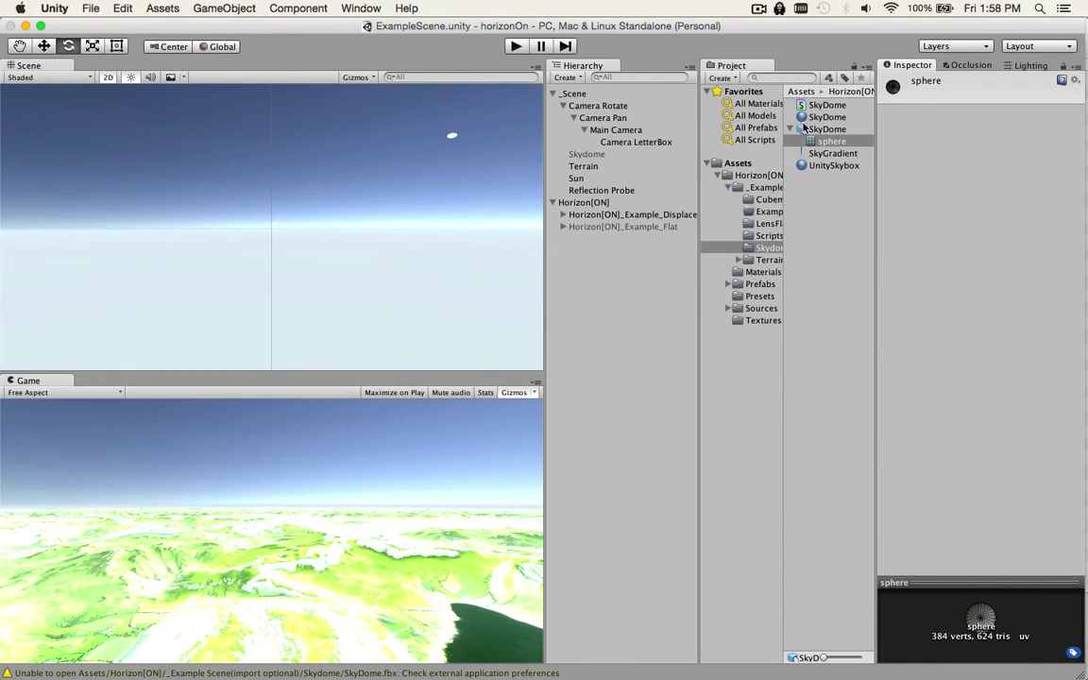
{"action": "left_click", "coordinate": [809, 166]}
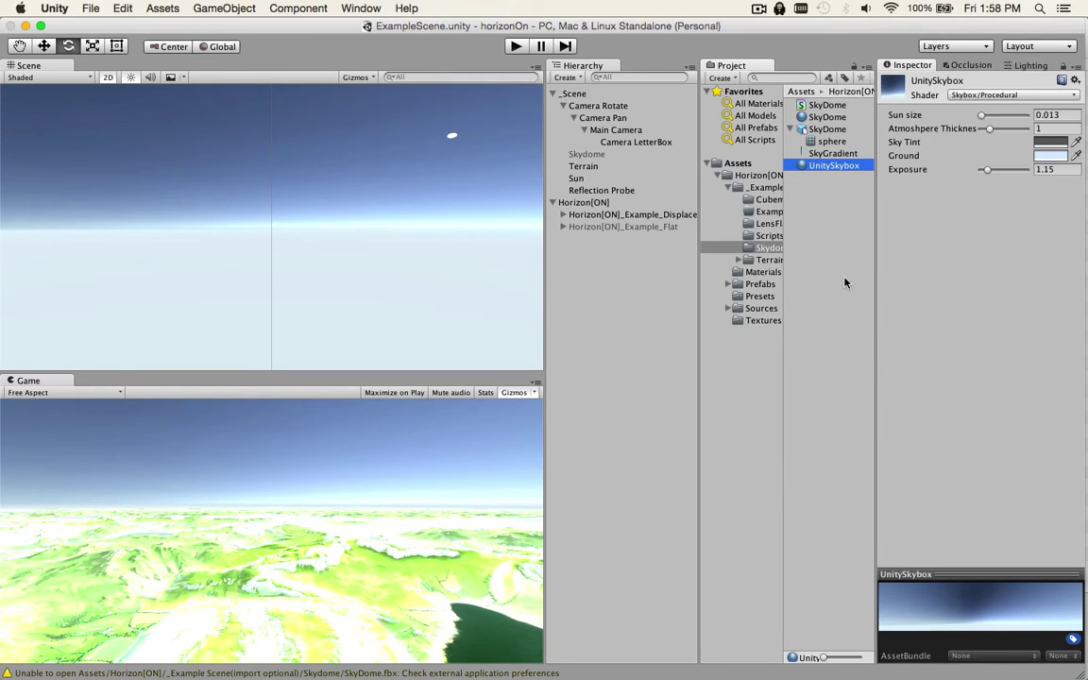
Open the example Terrain folder and inspect the Terrain asset in a maximized Inspector
{"action": "left_click", "coordinate": [747, 262]}
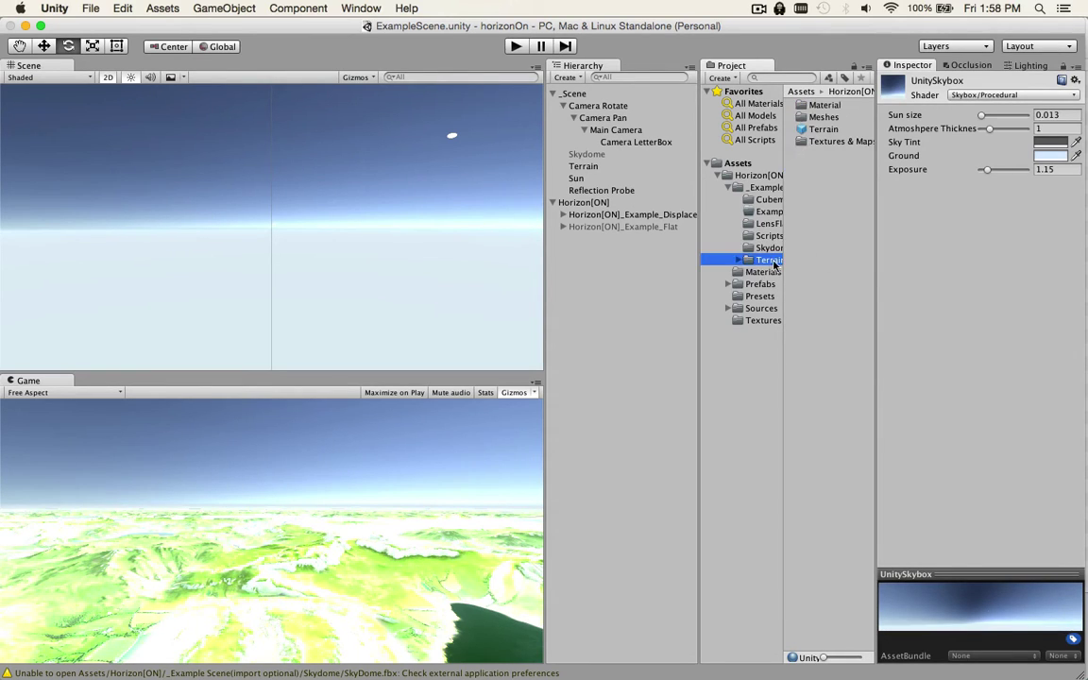
{"action": "left_click", "coordinate": [739, 260]}
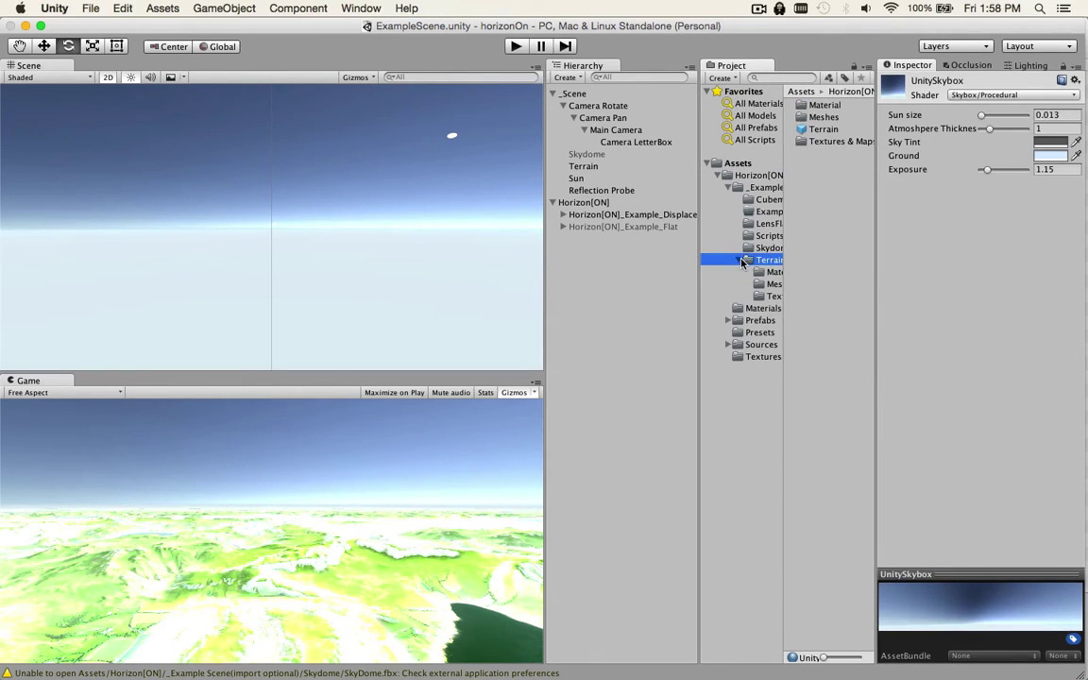
{"action": "left_click", "coordinate": [823, 128]}
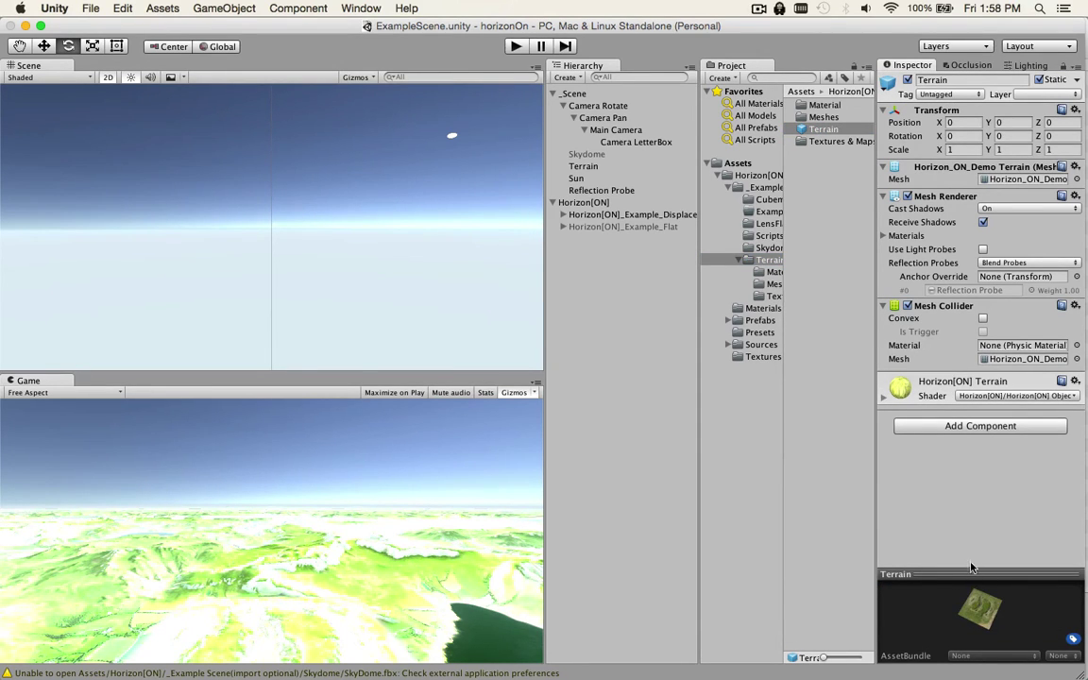
{"action": "key", "text": "shift+space"}
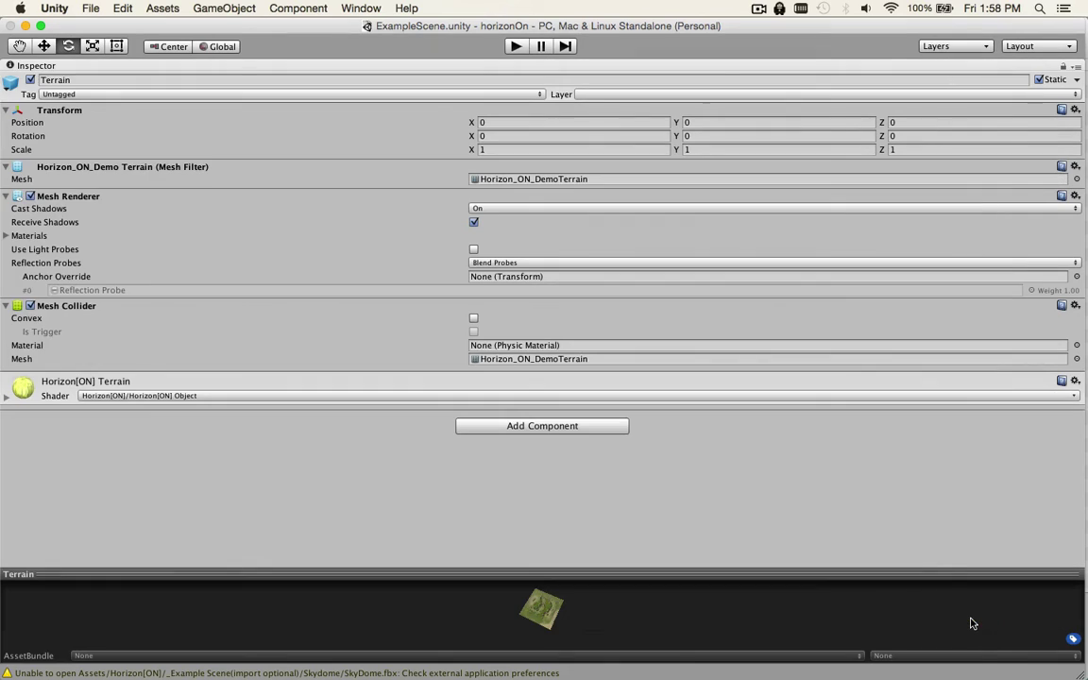
{"action": "key", "text": "shift+space"}
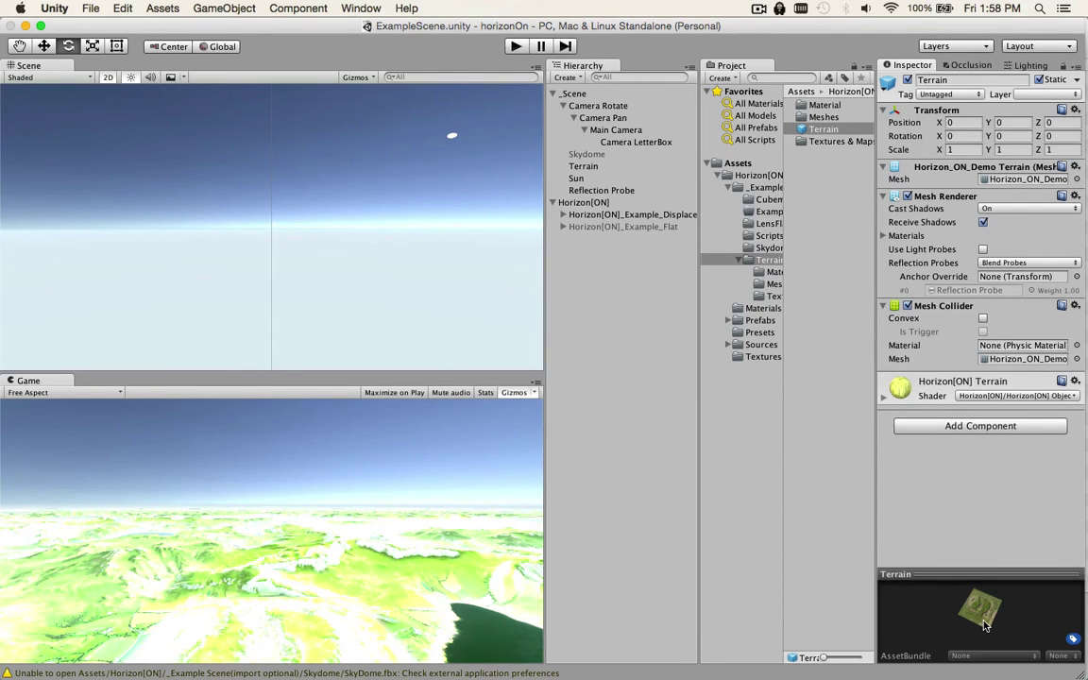
Read both SkyDome.fbx import warnings in the Console, then close it
{"action": "key", "text": "super+shift+c"}
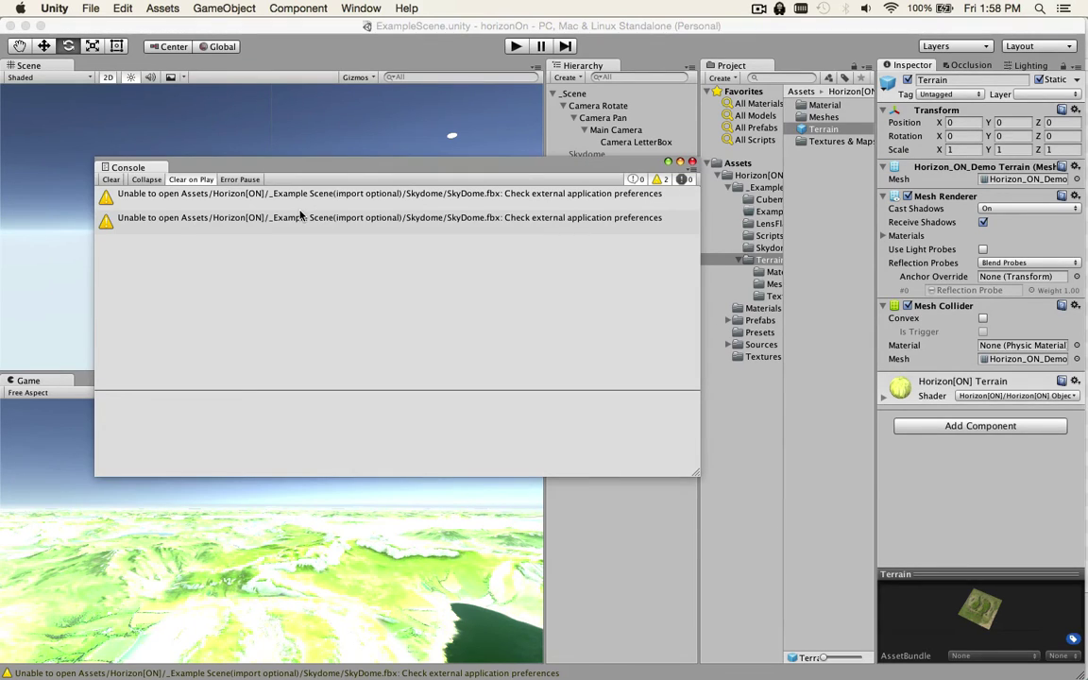
{"action": "left_click", "coordinate": [300, 198]}
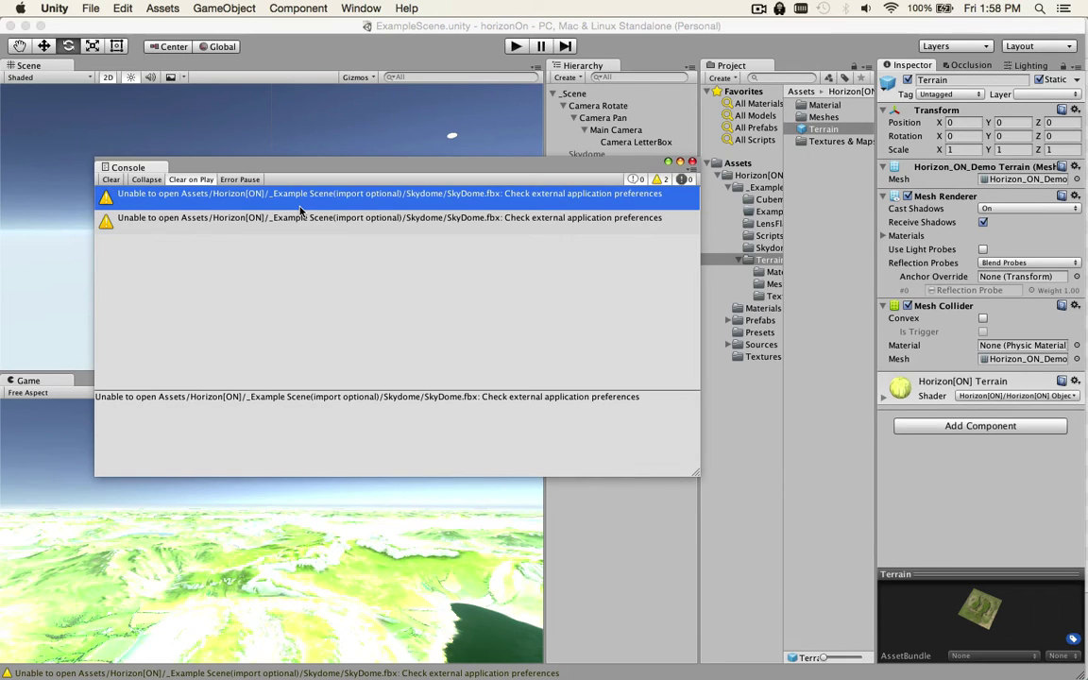
{"action": "key", "text": "Down"}
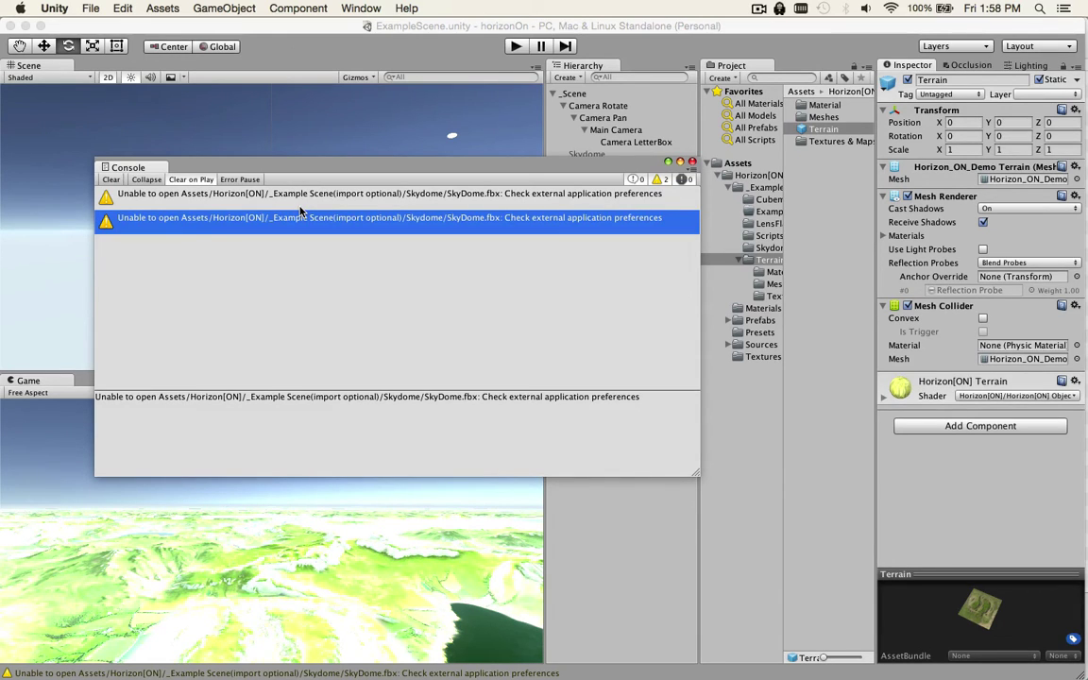
{"action": "key", "text": "super+w"}
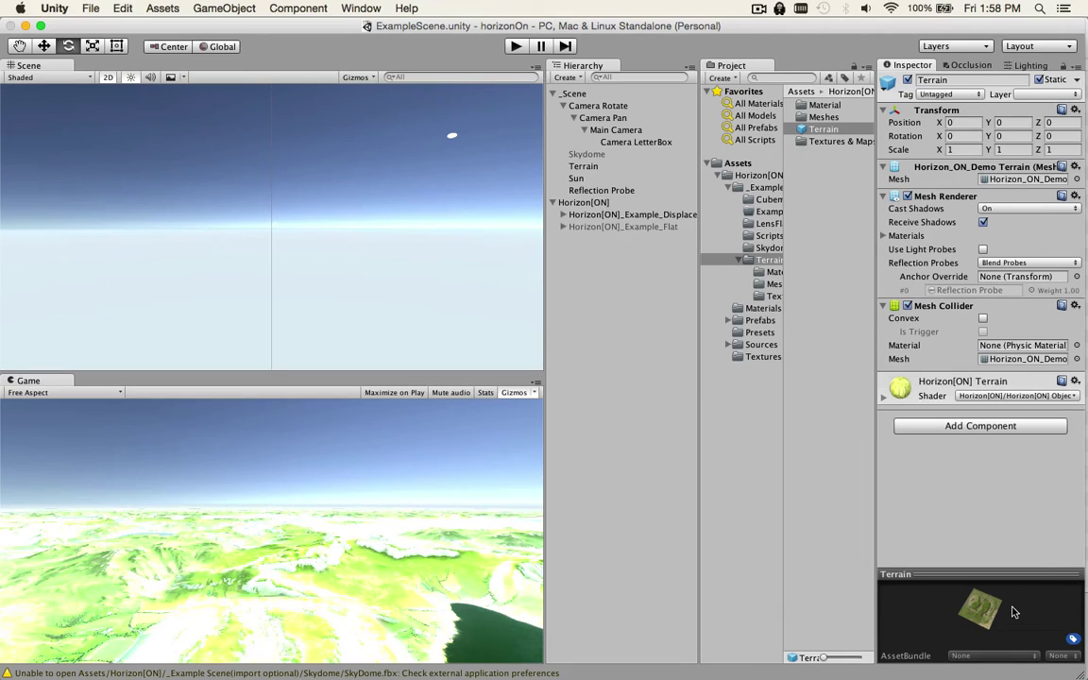
Rotate the Terrain mesh preview, then open Prefabs and inspect the Horizon[ON] prefab
{"action": "left_click_drag", "start_coordinate": [943, 607], "coordinate": [878, 548]}
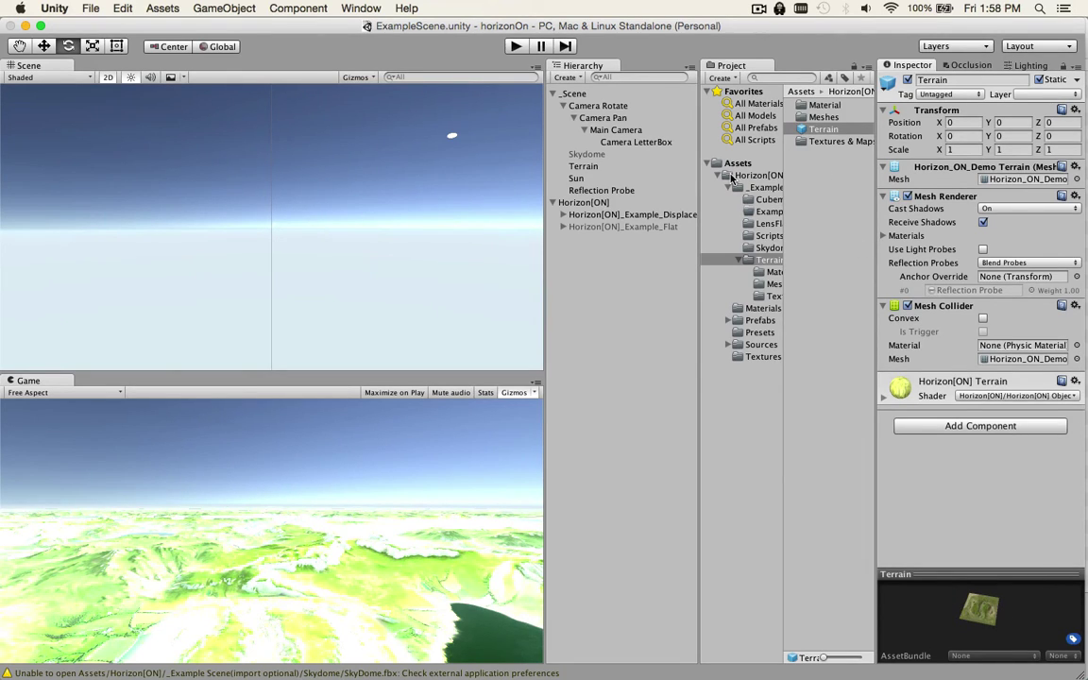
{"action": "left_click", "coordinate": [734, 176]}
{"action": "double_click", "coordinate": [807, 142]}
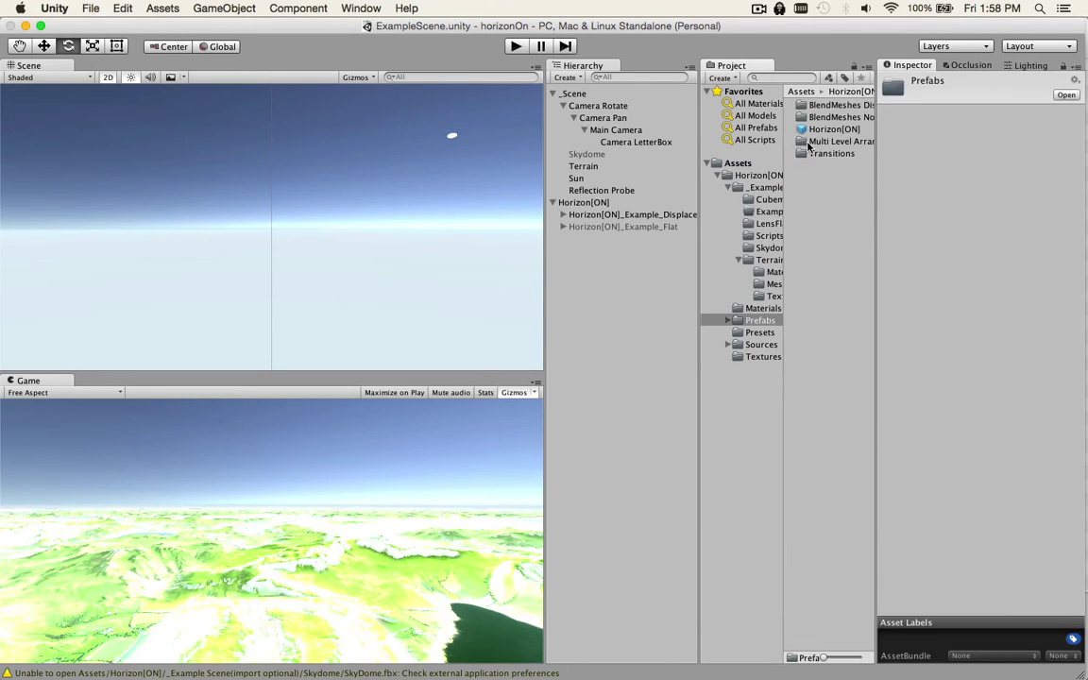
{"action": "left_click", "coordinate": [813, 130]}
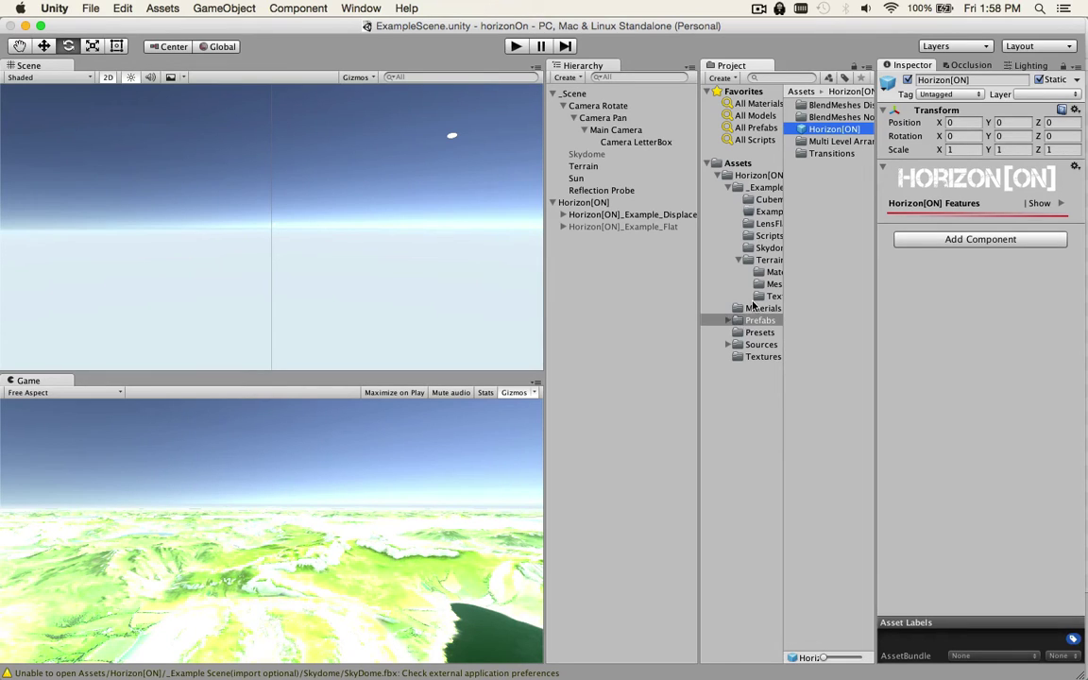
Step through the displacement prefabs in the first BlendMeshes subfolder
{"action": "left_click", "coordinate": [729, 320]}
{"action": "key", "text": "Right"}
{"action": "key", "text": "Down"}
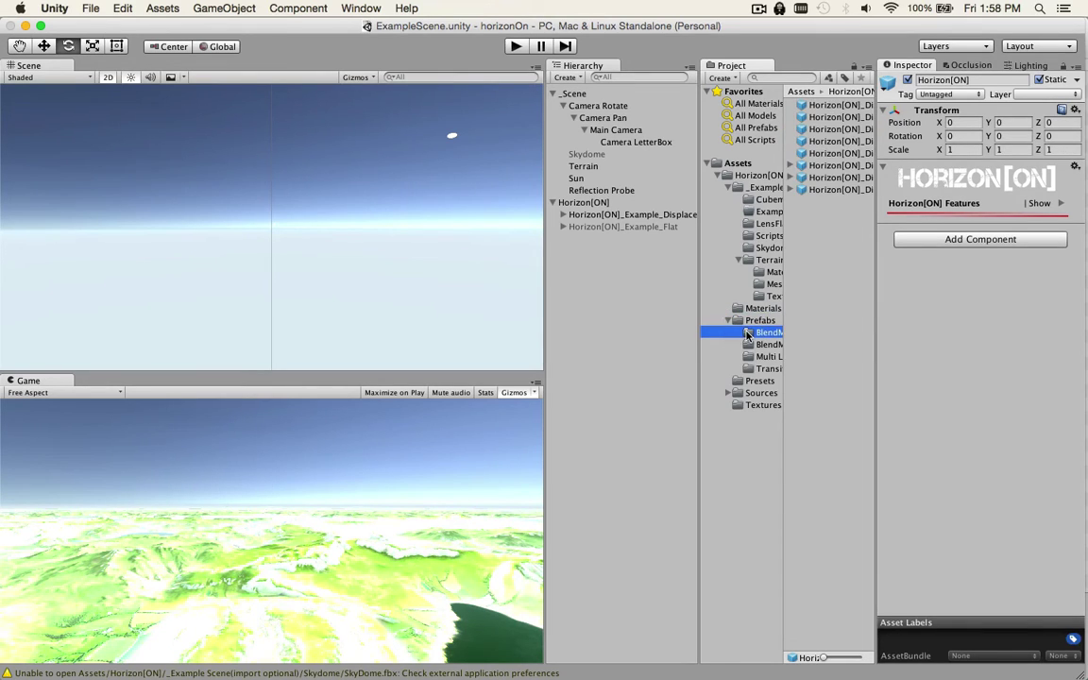
{"action": "left_click", "coordinate": [830, 106]}
{"action": "key", "text": "Down"}
{"action": "key", "text": "Down"}
{"action": "key", "text": "Down"}
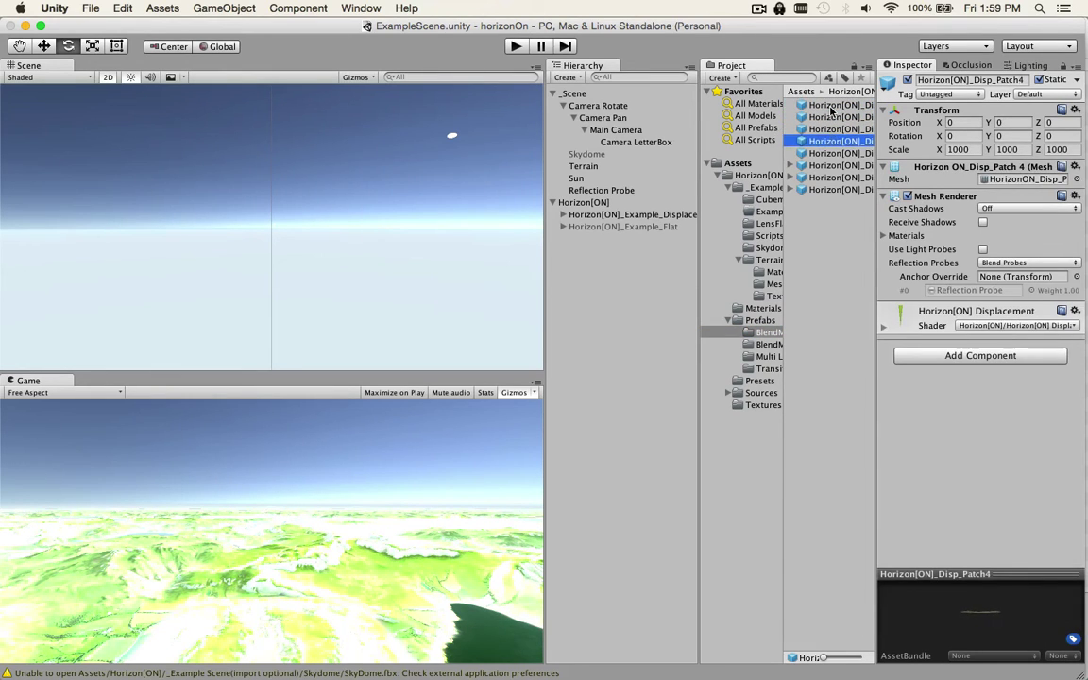
{"action": "key", "text": "Down"}
{"action": "key", "text": "Down"}
{"action": "key", "text": "Down"}
{"action": "key", "text": "Down"}
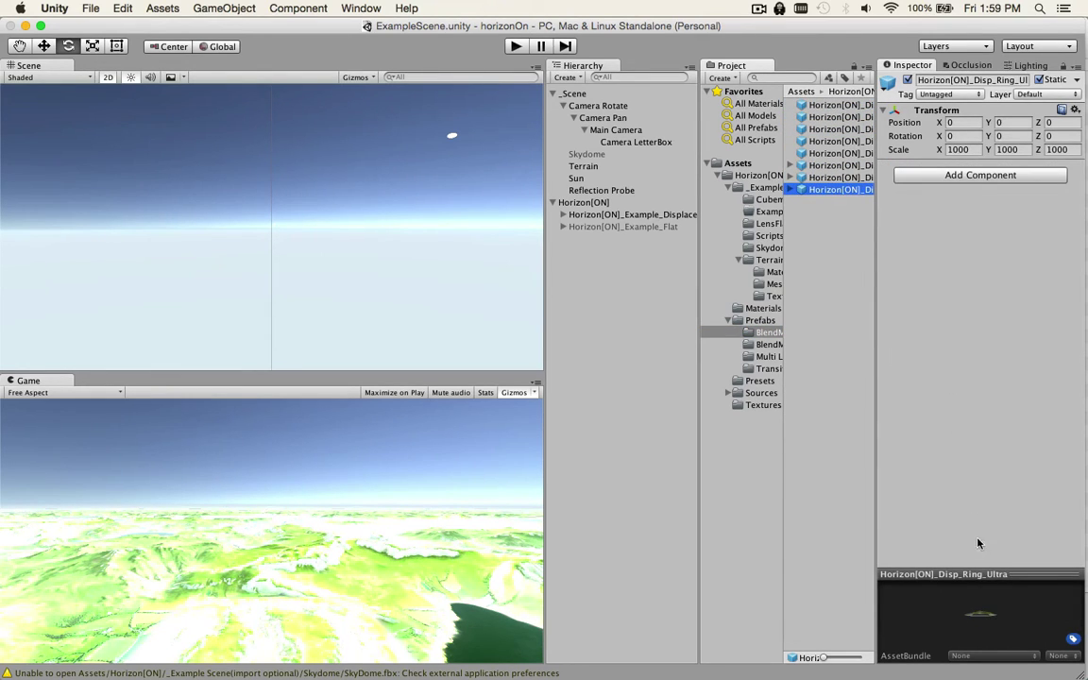
{"action": "left_click", "coordinate": [934, 643]}
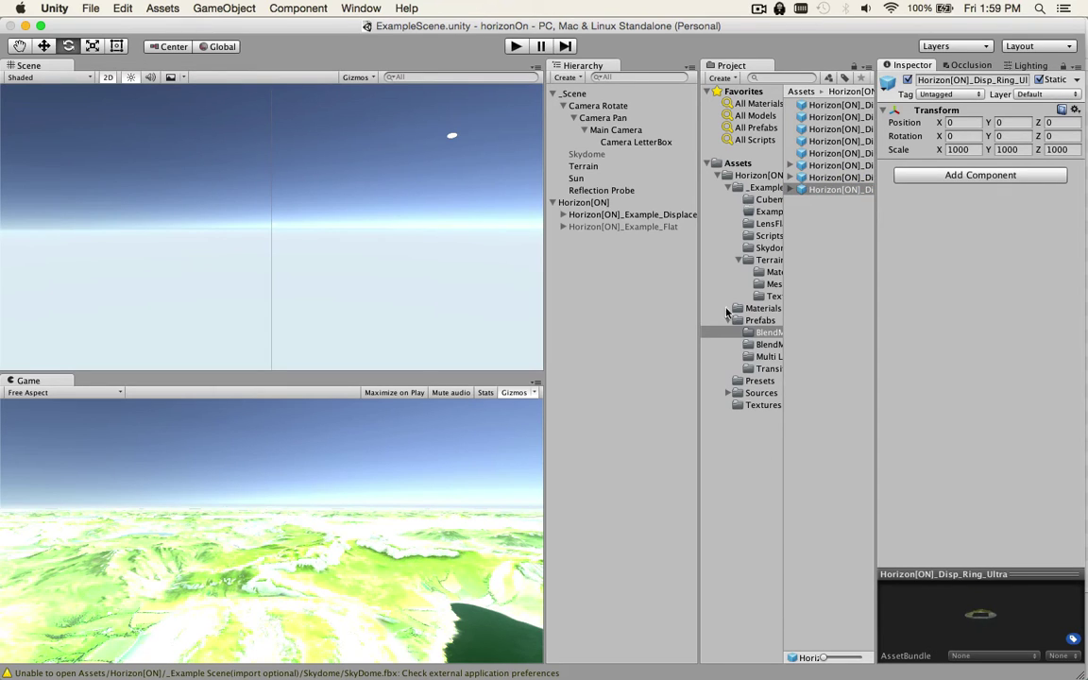
Inspect the hill and cliff example prefabs, rotating each preview
{"action": "left_click", "coordinate": [753, 346]}
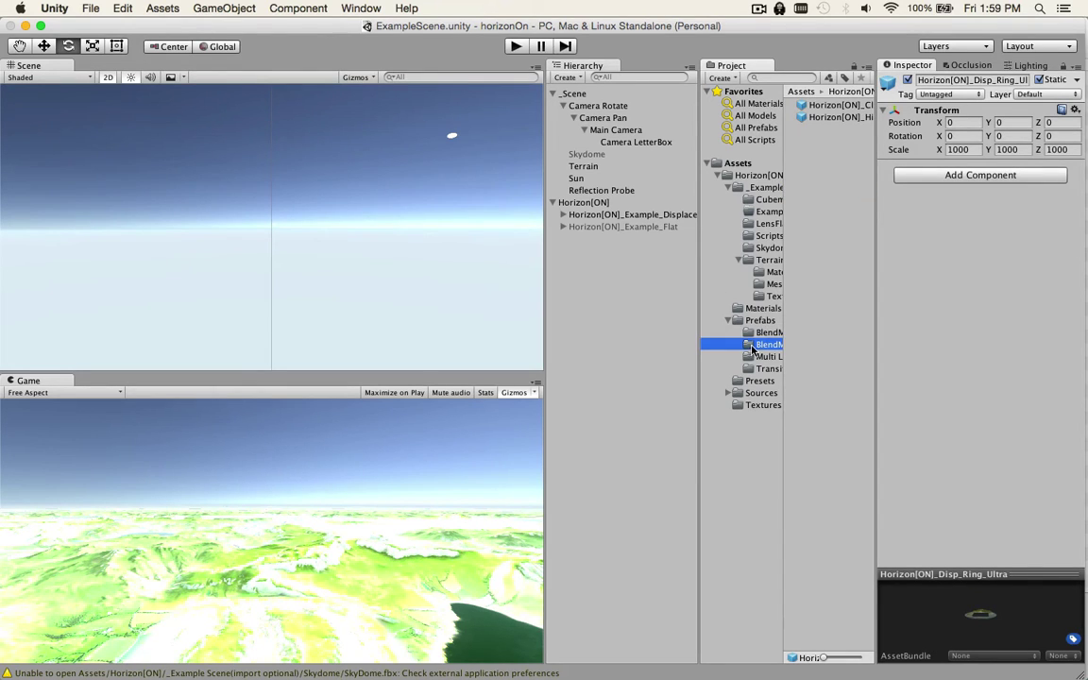
{"action": "left_click", "coordinate": [839, 117]}
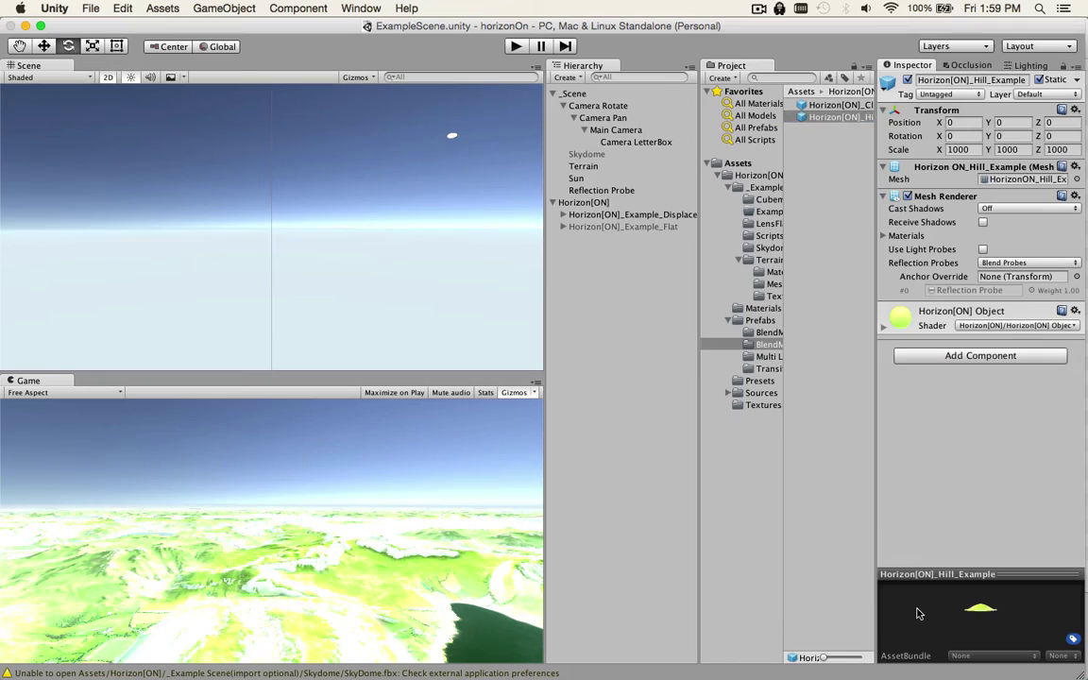
{"action": "left_click_drag", "start_coordinate": [918, 612], "coordinate": [919, 628]}
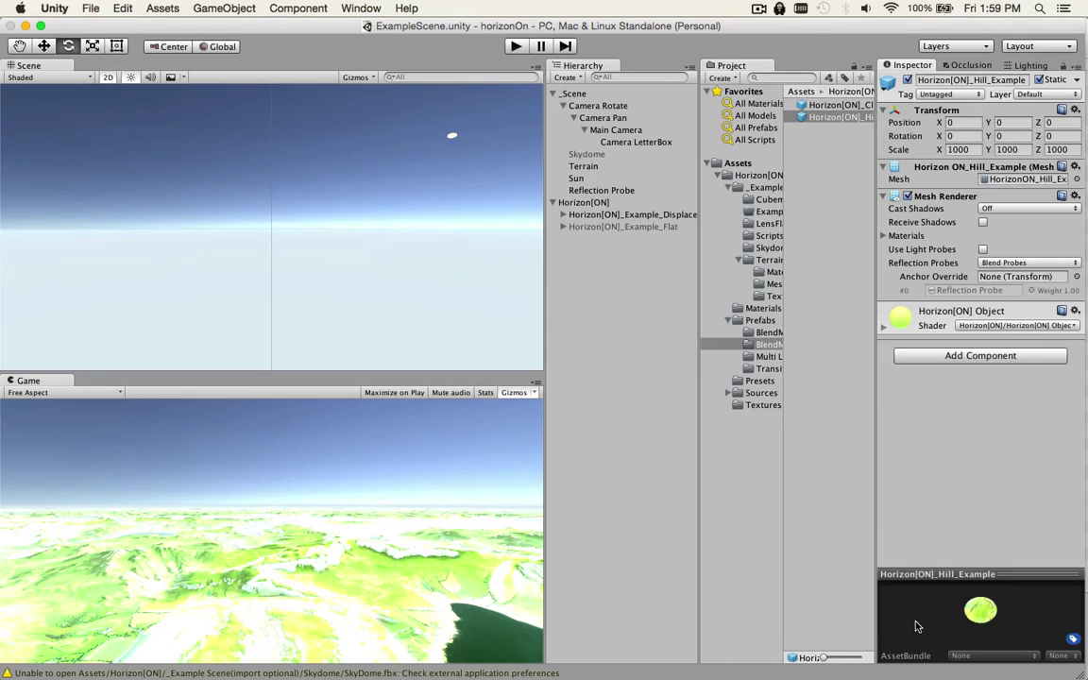
{"action": "left_click", "coordinate": [832, 104]}
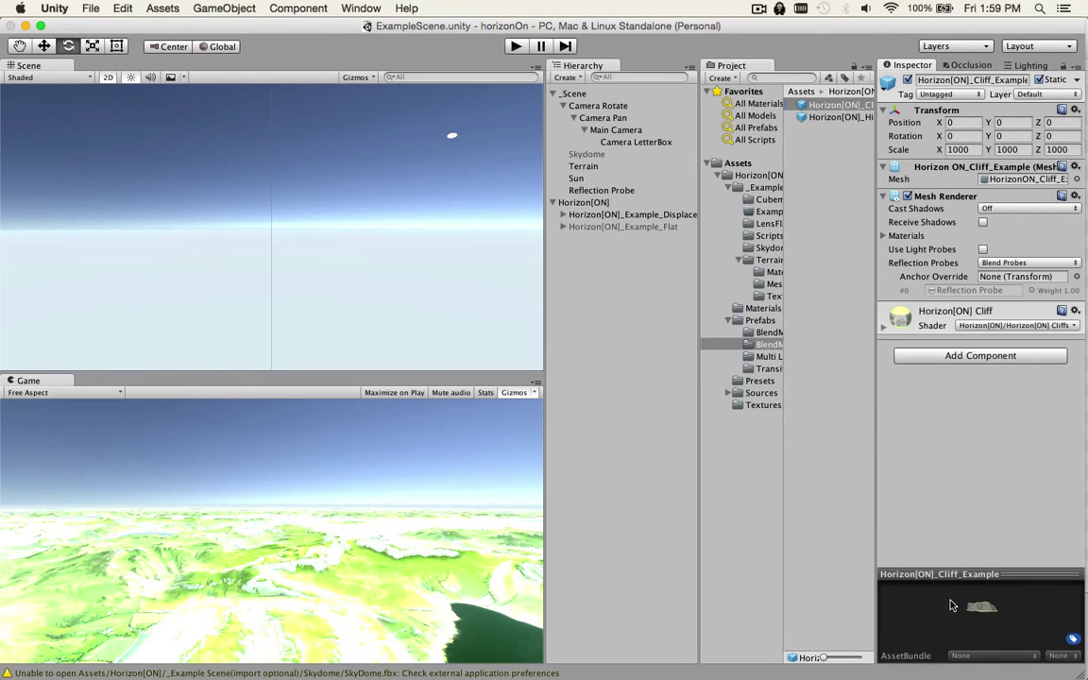
{"action": "left_click_drag", "start_coordinate": [951, 605], "coordinate": [937, 630]}
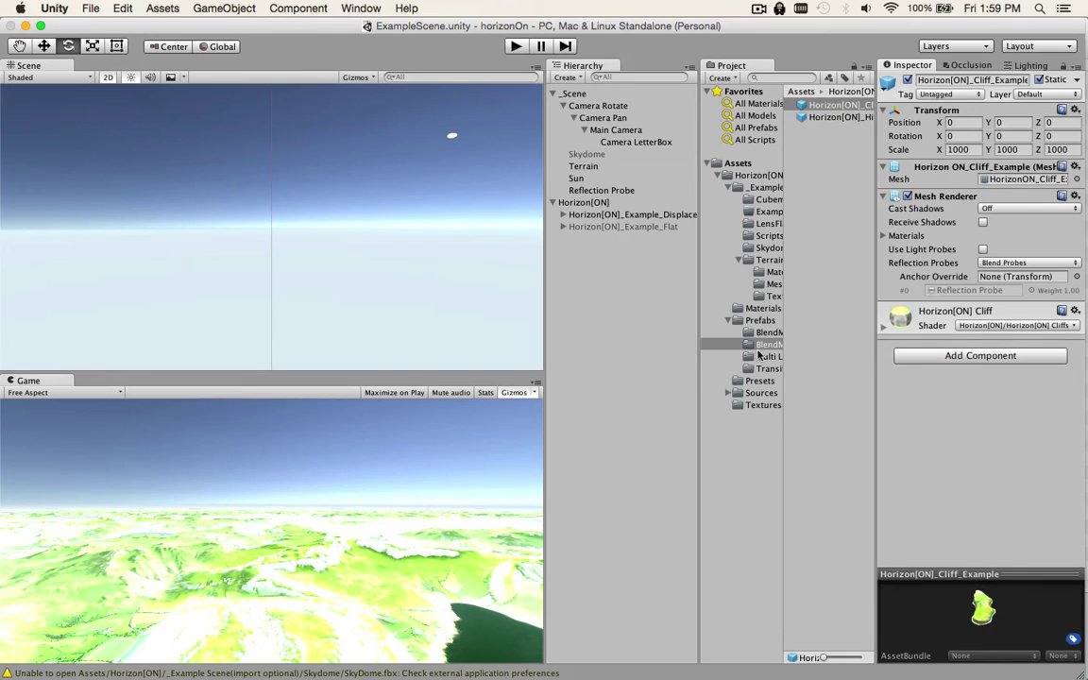
List the Multi Level prefabs and inspect Flat_Level_Regular and Disp_Level_End
{"action": "left_click", "coordinate": [750, 356]}
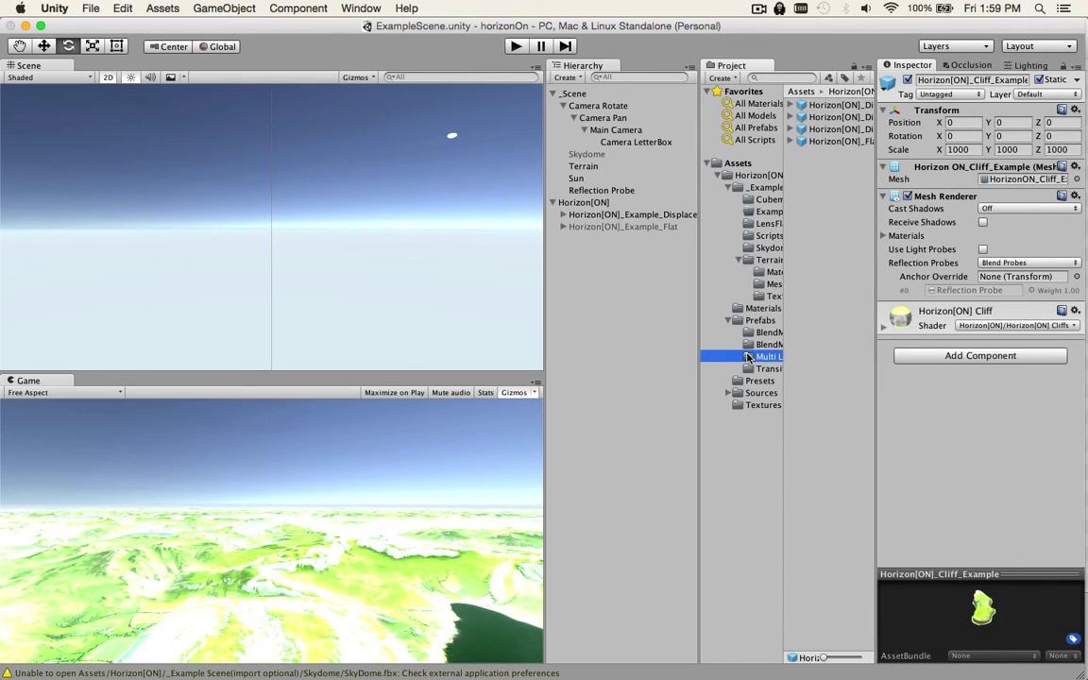
{"action": "left_click", "coordinate": [820, 140]}
{"action": "left_click", "coordinate": [827, 105]}
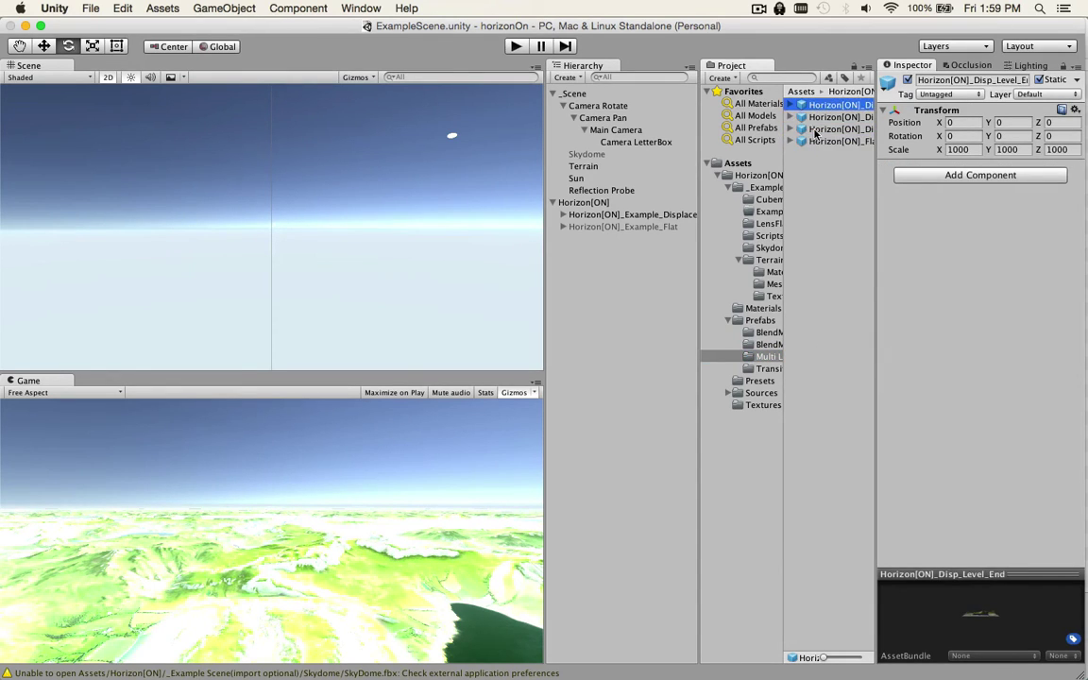
Browse the DemoSceneSettings preset, the Sources scripts and Textures, ending at the Assets root
{"action": "left_click", "coordinate": [756, 380]}
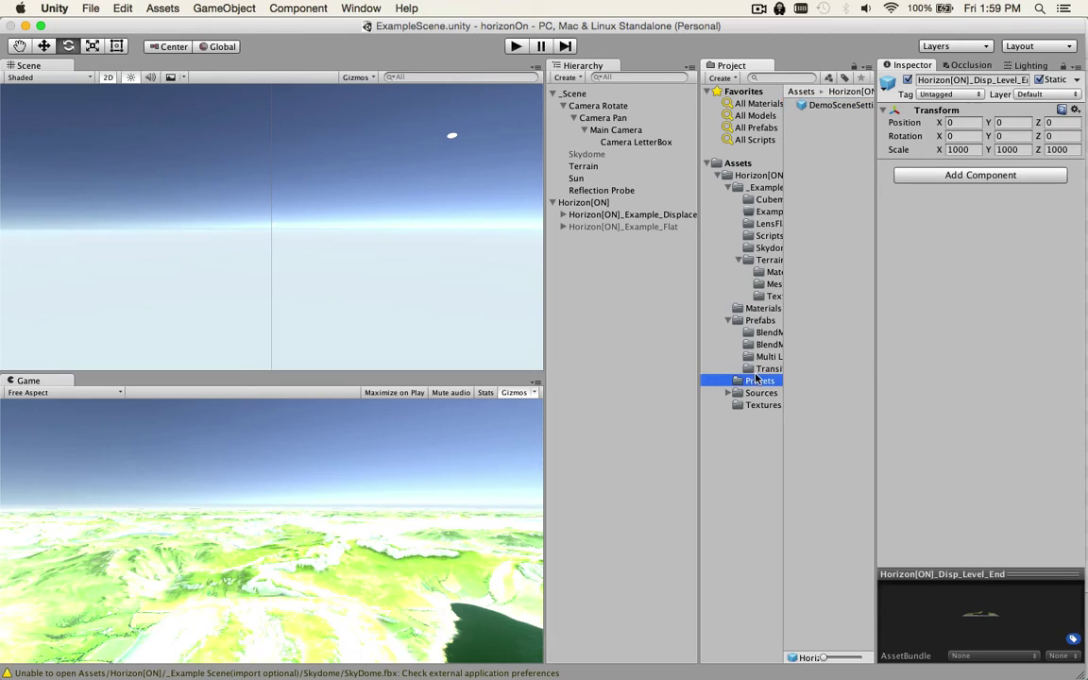
{"action": "left_click", "coordinate": [832, 107]}
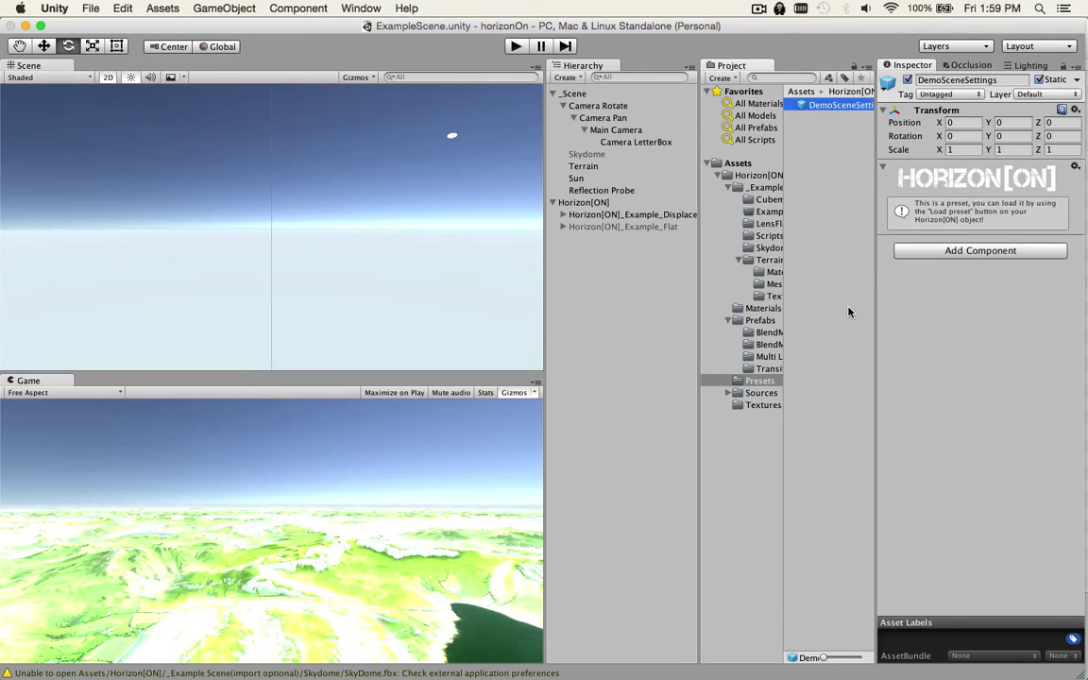
{"action": "left_click", "coordinate": [738, 400]}
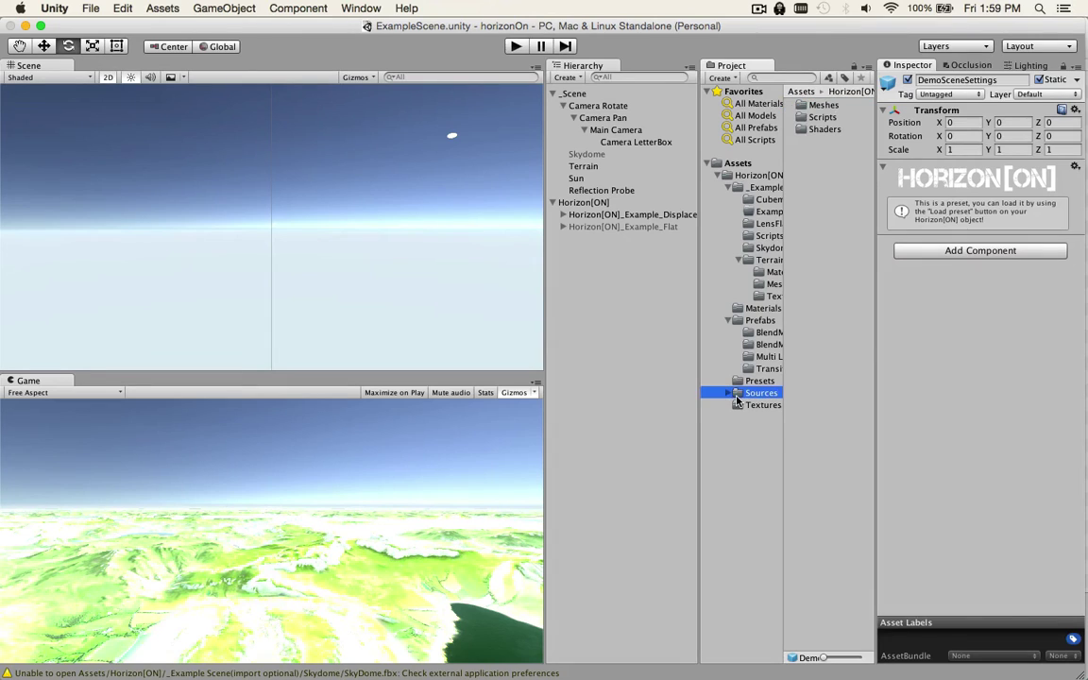
{"action": "double_click", "coordinate": [809, 117]}
{"action": "left_click", "coordinate": [809, 117]}
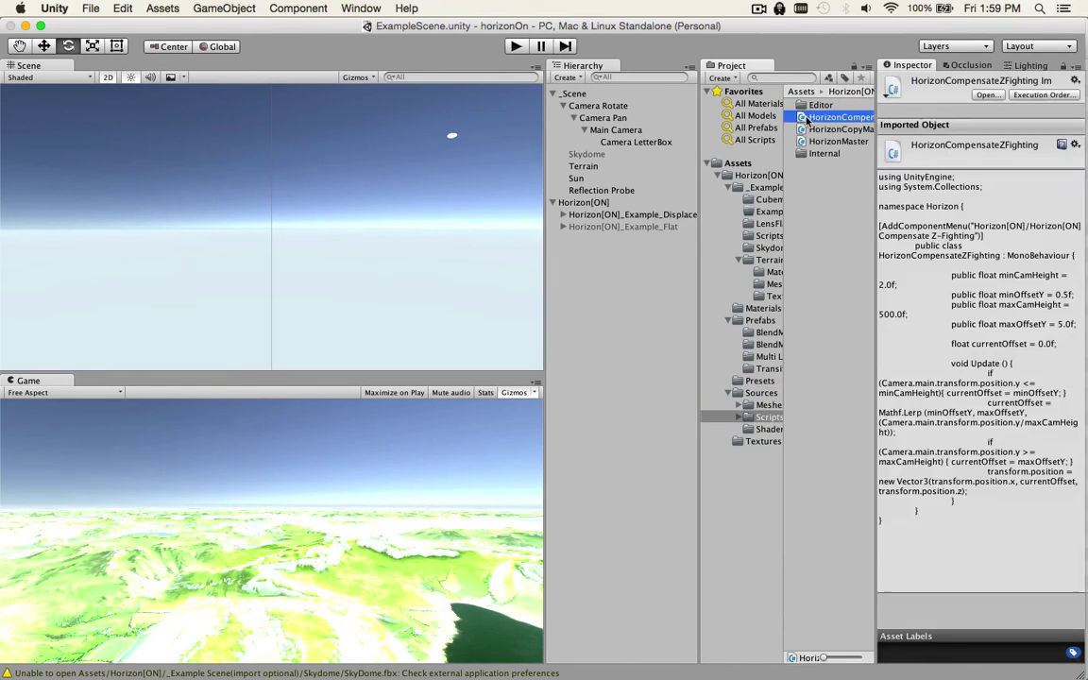
{"action": "left_click", "coordinate": [822, 153]}
{"action": "left_click", "coordinate": [743, 442]}
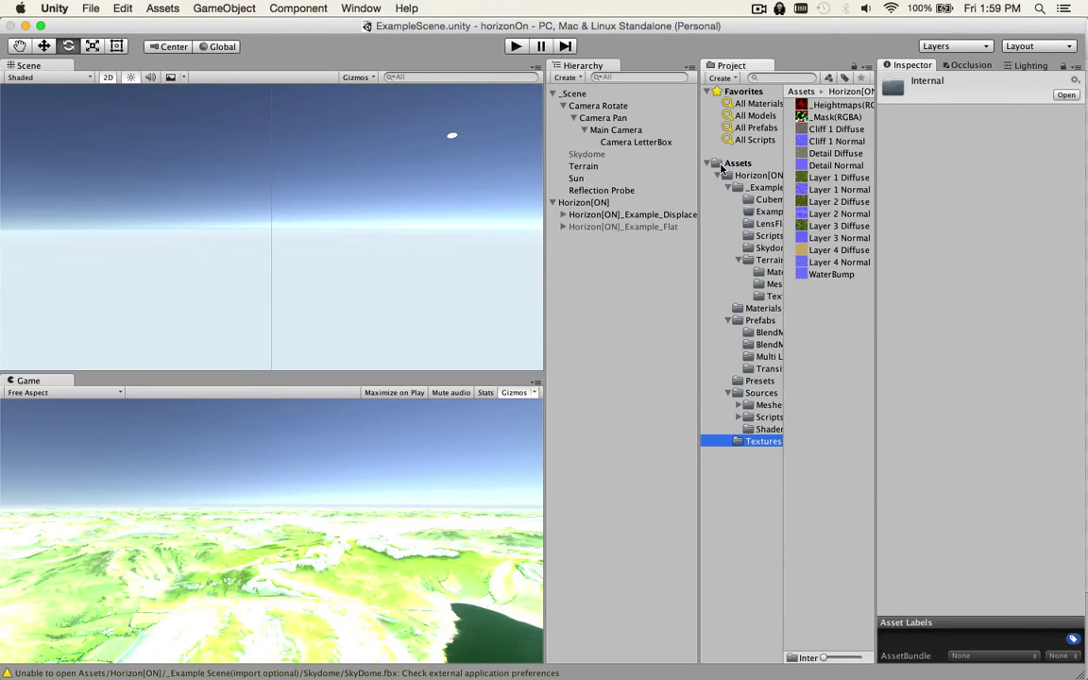
{"action": "left_click", "coordinate": [722, 165]}
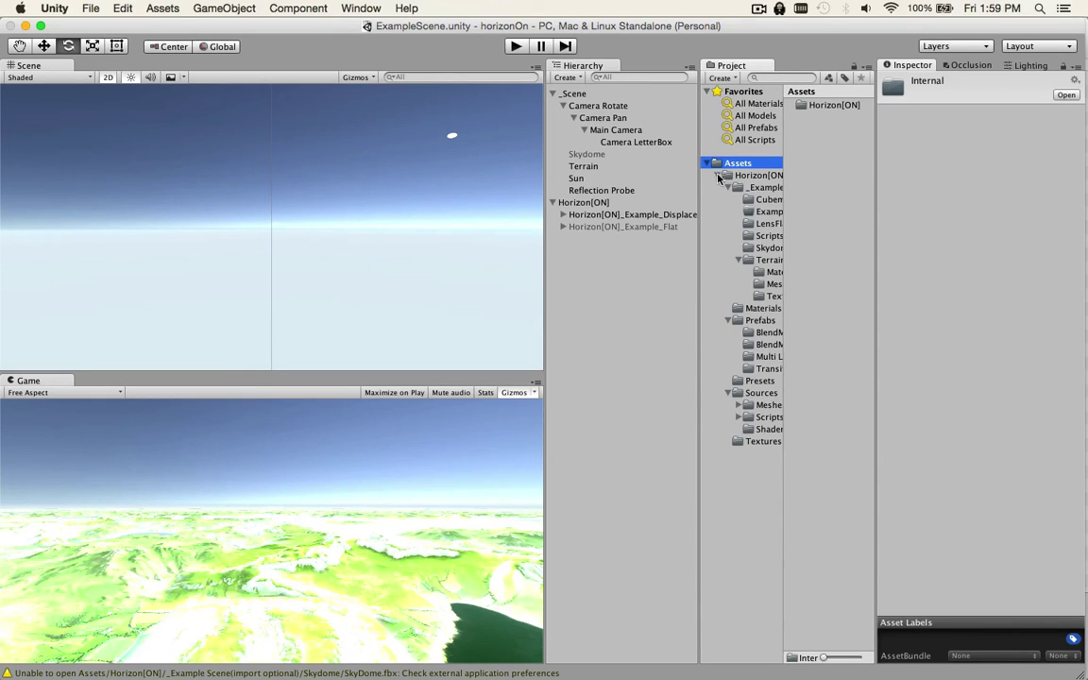
Step through the Horizon[ON] subfolders: _Example Scene, Scripts, prefabs, Sources, meshes and Shaders
{"action": "left_click", "coordinate": [731, 176]}
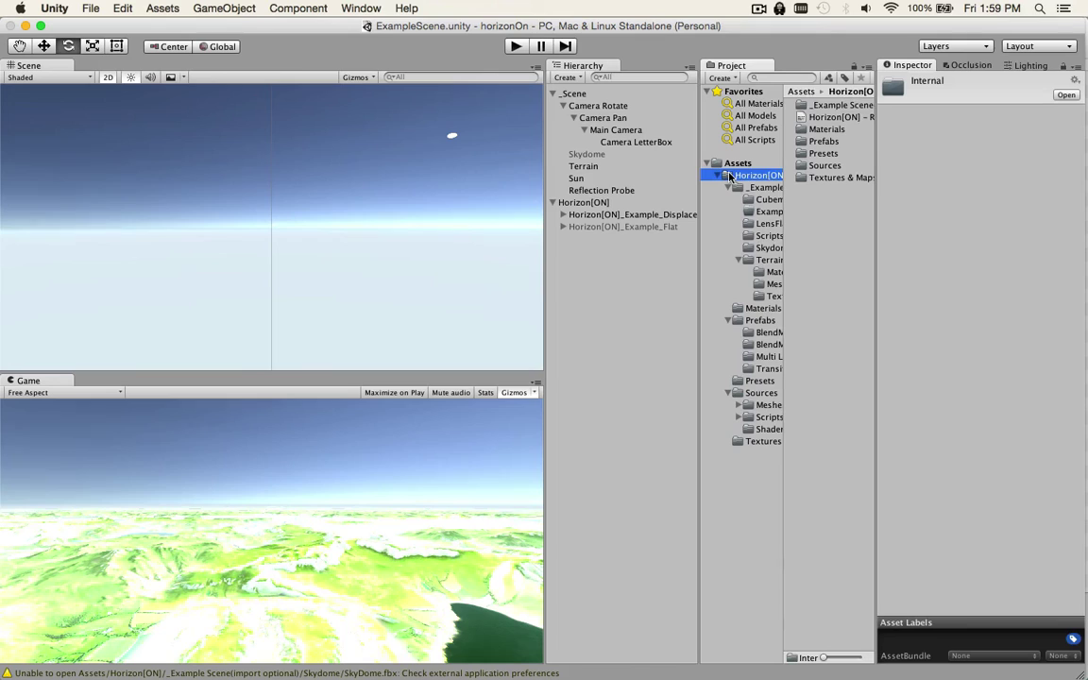
{"action": "key", "text": "Down"}
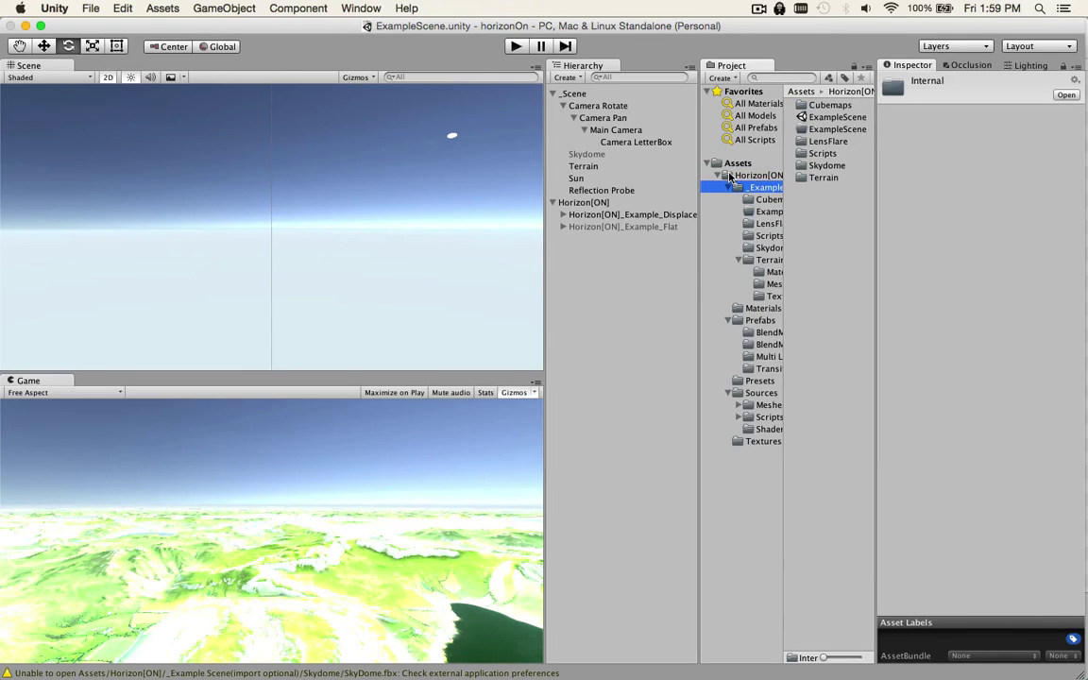
{"action": "left_click", "coordinate": [717, 177]}
{"action": "key", "text": "Down"}
{"action": "key", "text": "Down"}
{"action": "key", "text": "Down"}
{"action": "key", "text": "Down"}
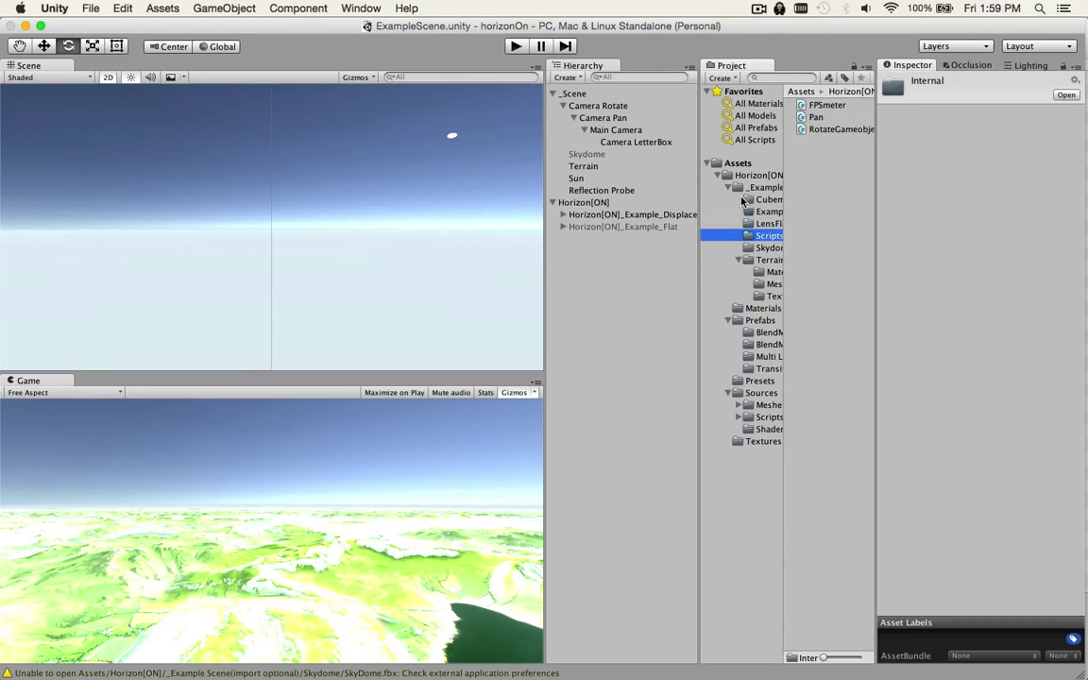
{"action": "key", "text": "Down"}
{"action": "key", "text": "Down"}
{"action": "key", "text": "Down"}
{"action": "key", "text": "Down"}
{"action": "key", "text": "Down"}
{"action": "key", "text": "Down"}
{"action": "key", "text": "Down"}
{"action": "key", "text": "Down"}
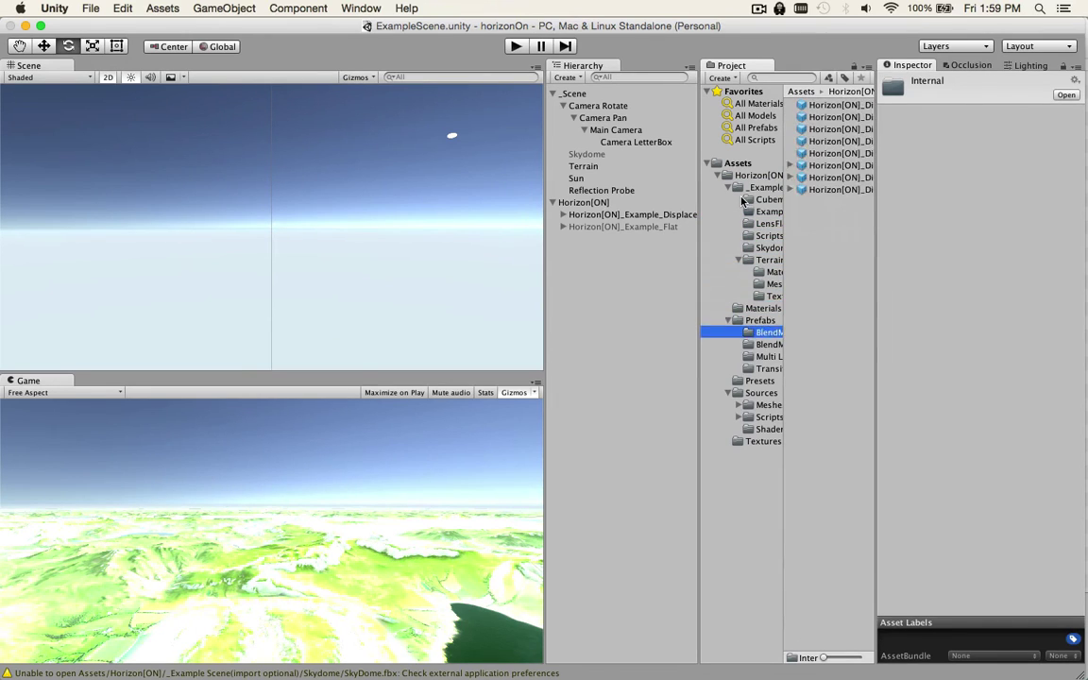
{"action": "key", "text": "Down"}
{"action": "key", "text": "Down"}
{"action": "key", "text": "Down"}
{"action": "key", "text": "Down"}
{"action": "key", "text": "Down"}
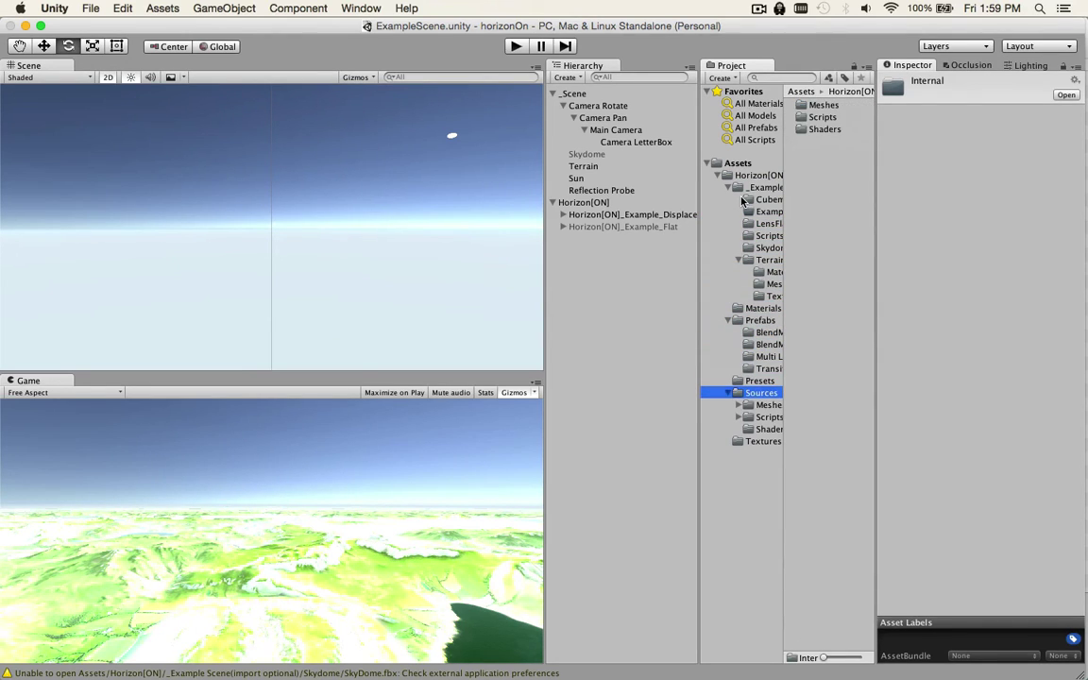
{"action": "key", "text": "Down"}
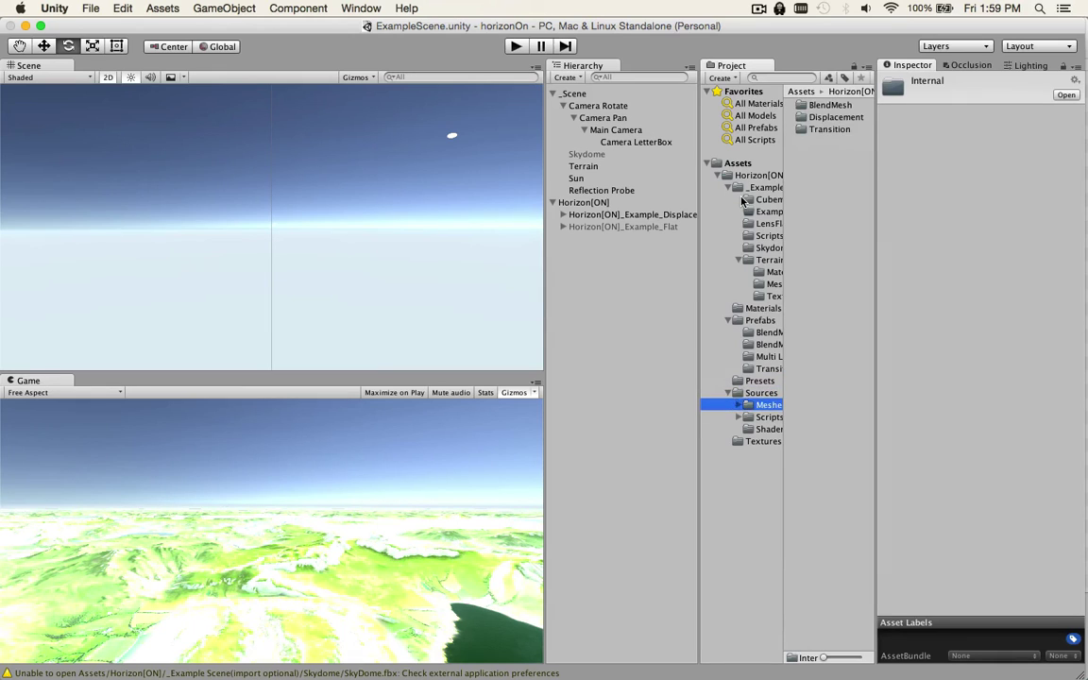
{"action": "key", "text": "Down"}
{"action": "key", "text": "Down"}
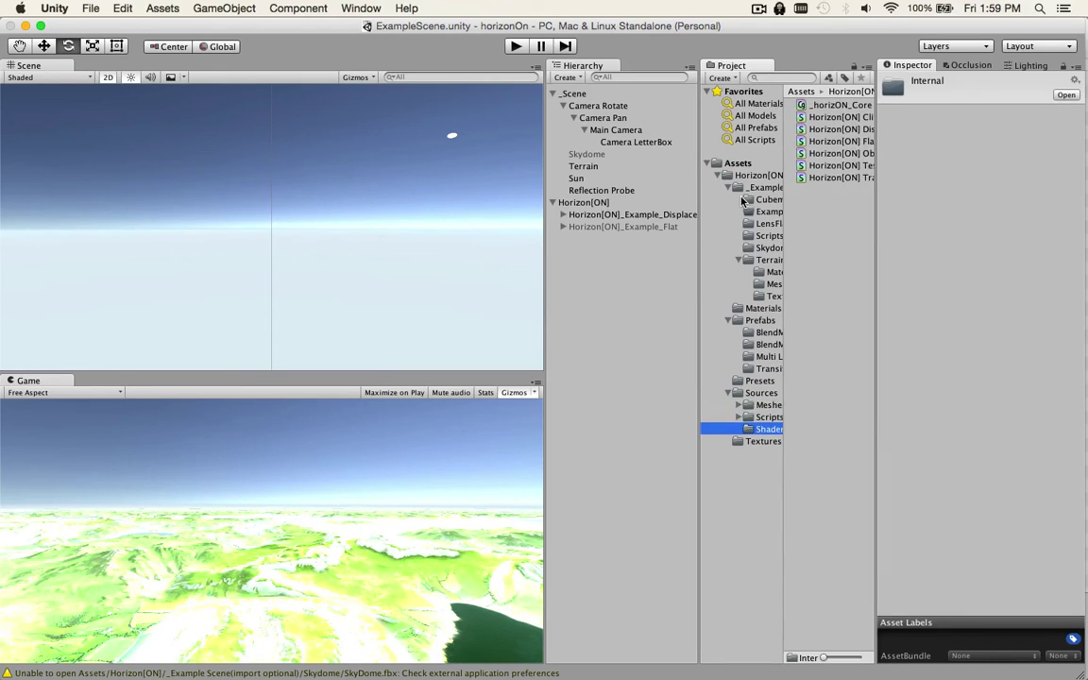
{"action": "key", "text": "Down"}
Search the Project for 'doc', clear it, and show the Horizon[ON] folder's contents
{"action": "left_click", "coordinate": [804, 77]}
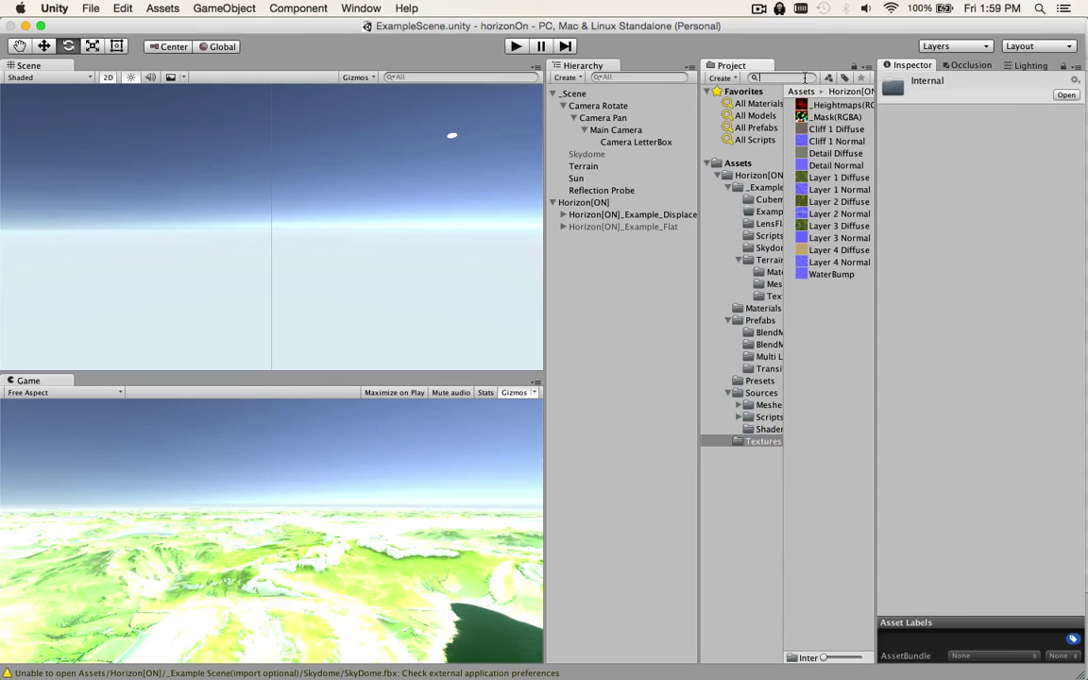
{"action": "type", "text": "doc"}
{"action": "left_click", "coordinate": [709, 162]}
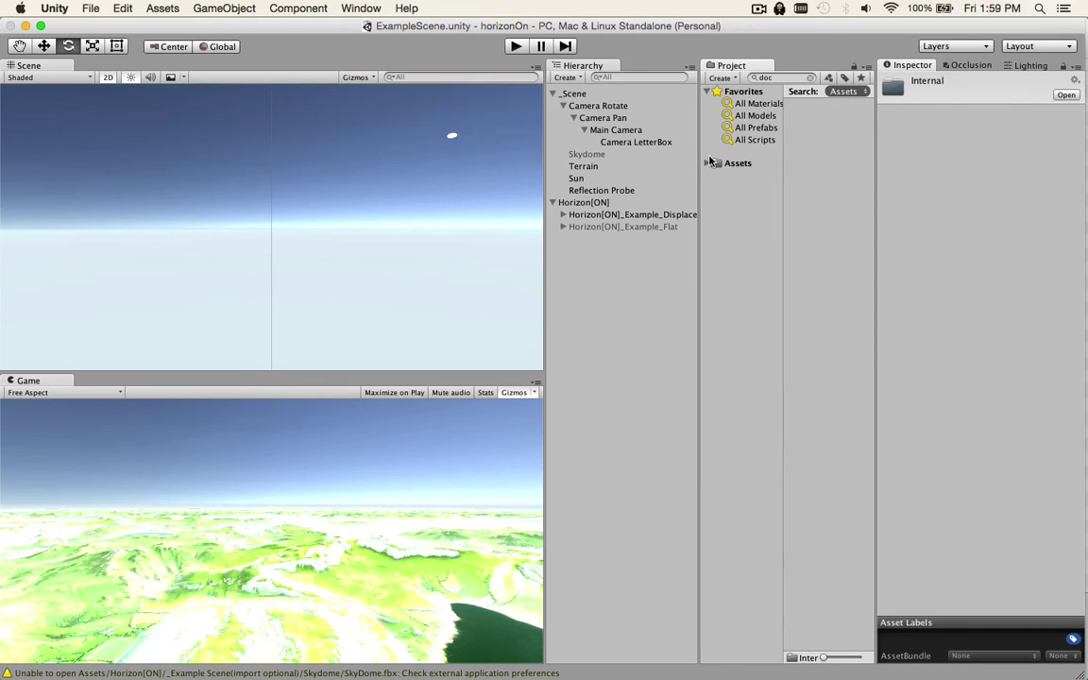
{"action": "left_click", "coordinate": [714, 165]}
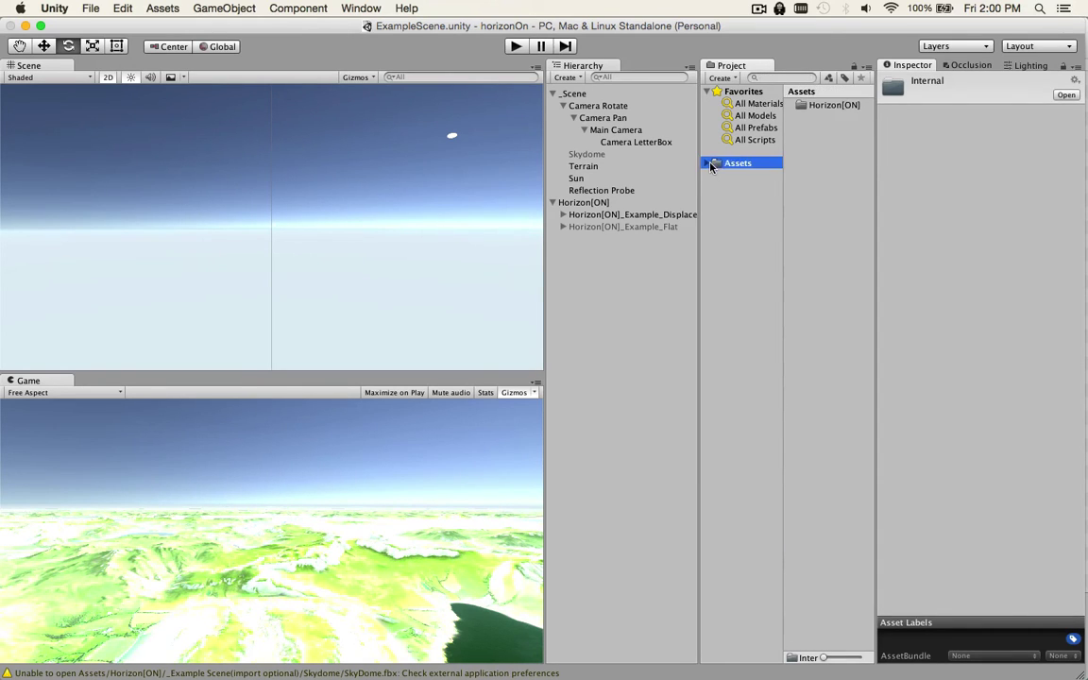
{"action": "left_click", "coordinate": [711, 164]}
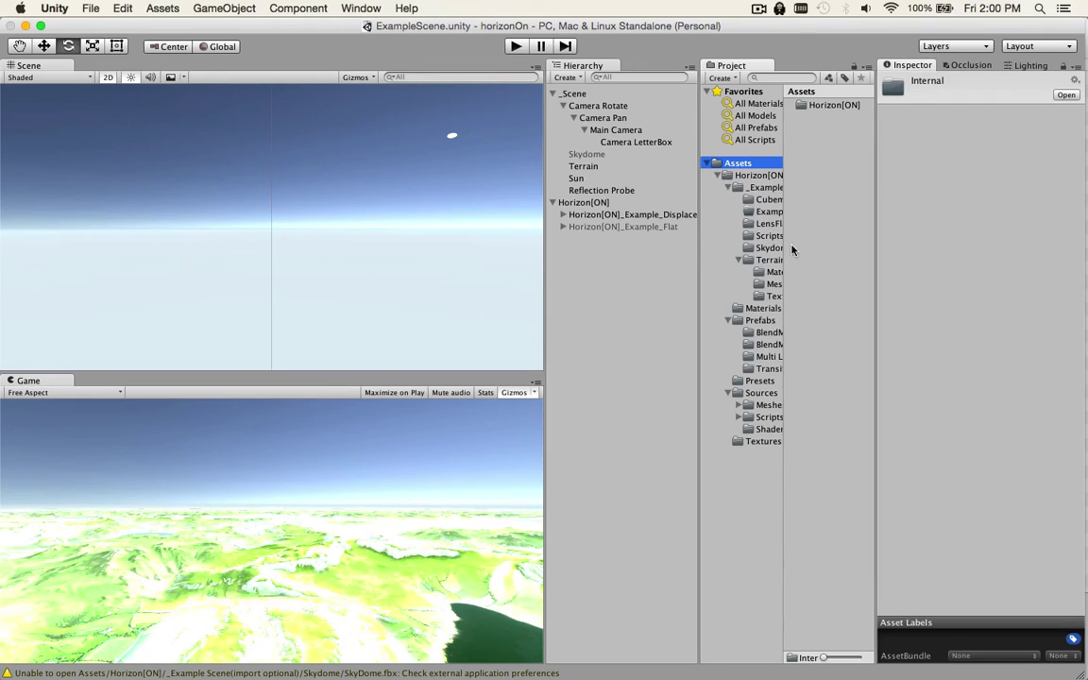
{"action": "left_click", "coordinate": [757, 176]}
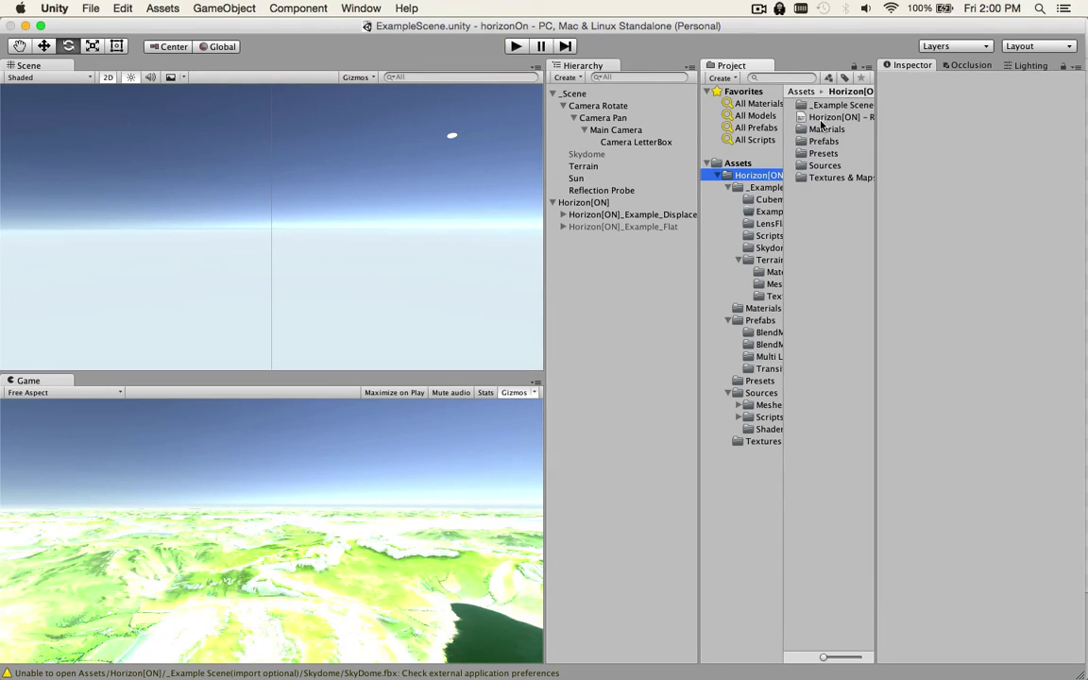
Read the Horizon[ON] ReadMe's manual pointer, then select the Horizon[ON] Hierarchy object
{"action": "left_click", "coordinate": [820, 120]}
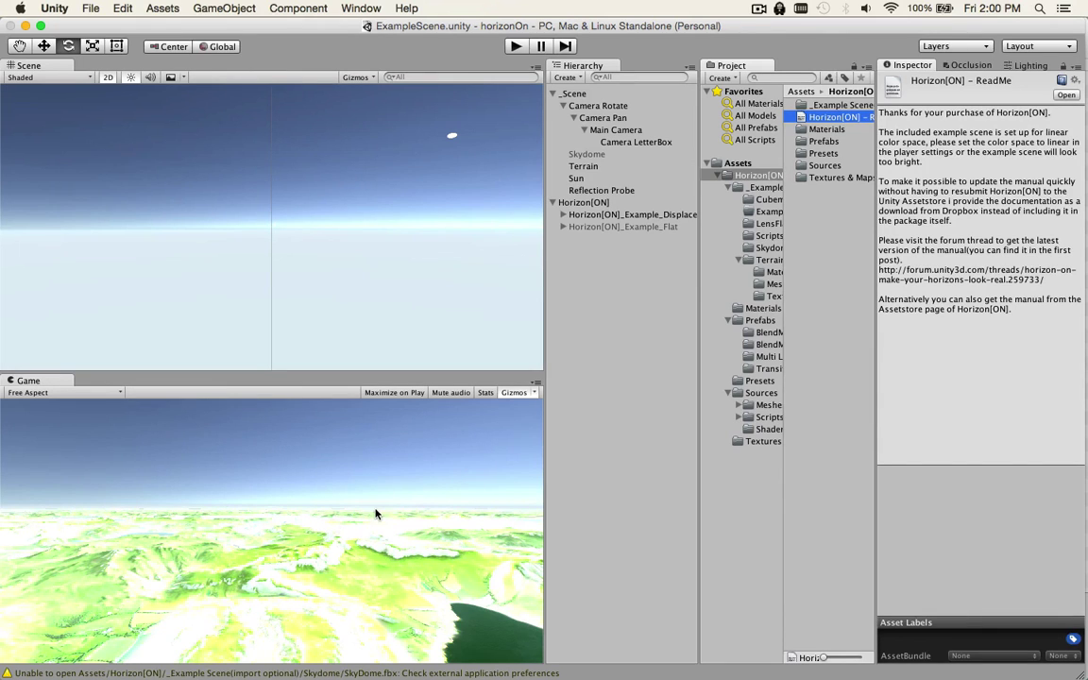
{"action": "left_click", "coordinate": [583, 203]}
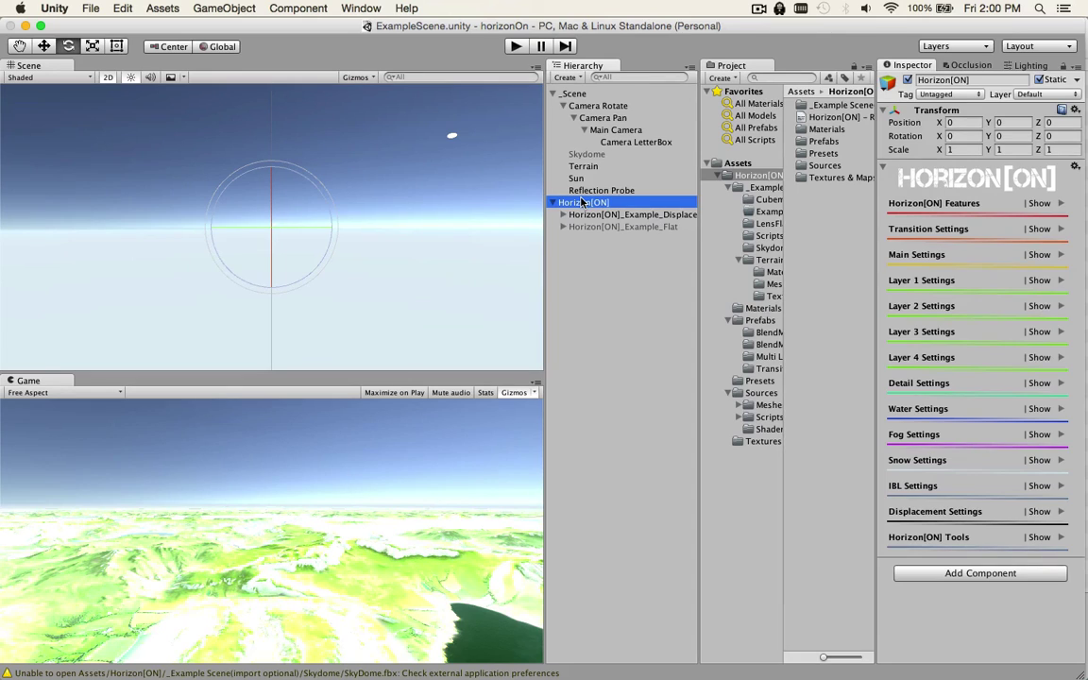
View Horizon[ON]_Example_Displace's transform and Horizon[ON]'s settings, then reopen the ReadMe
{"action": "left_click", "coordinate": [598, 214]}
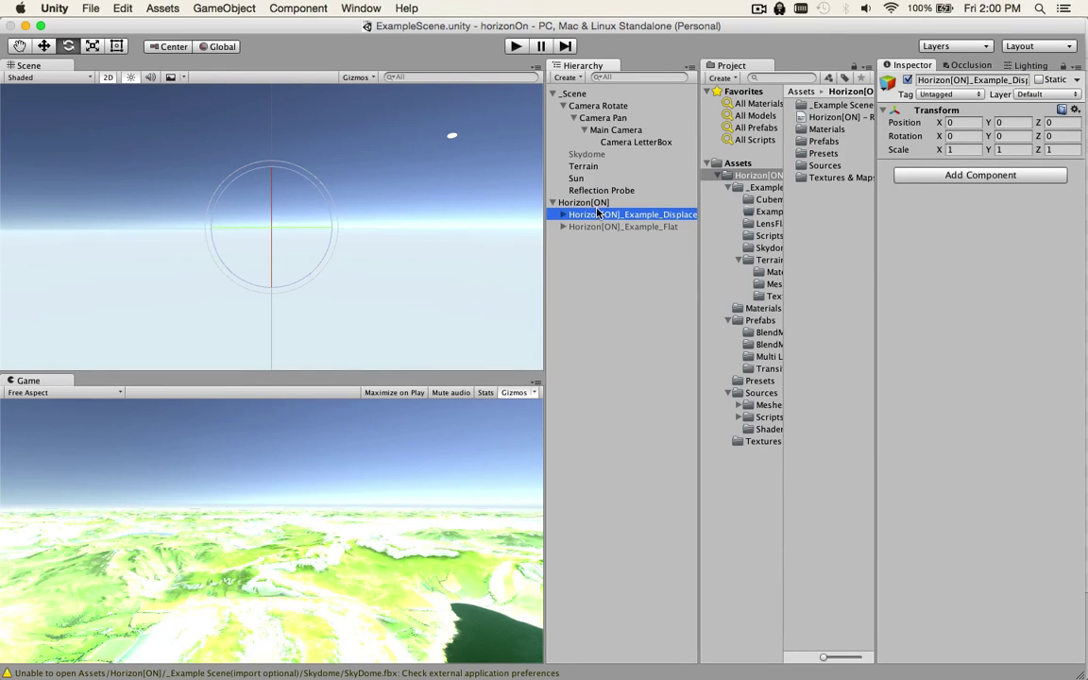
{"action": "left_click", "coordinate": [583, 202]}
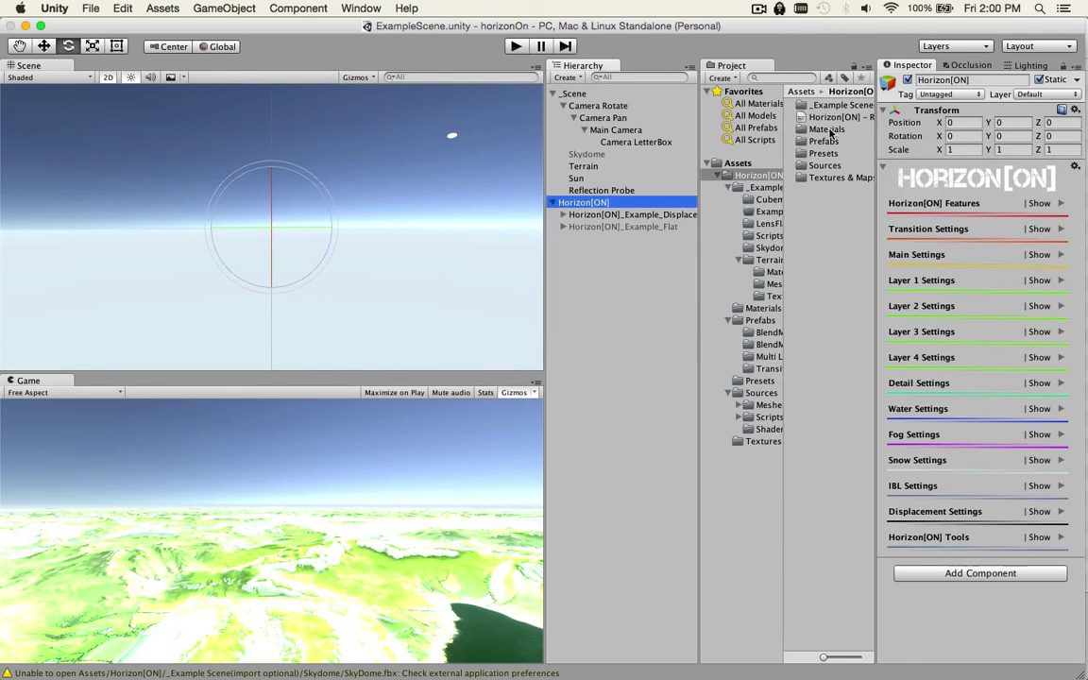
{"action": "left_click", "coordinate": [804, 118]}
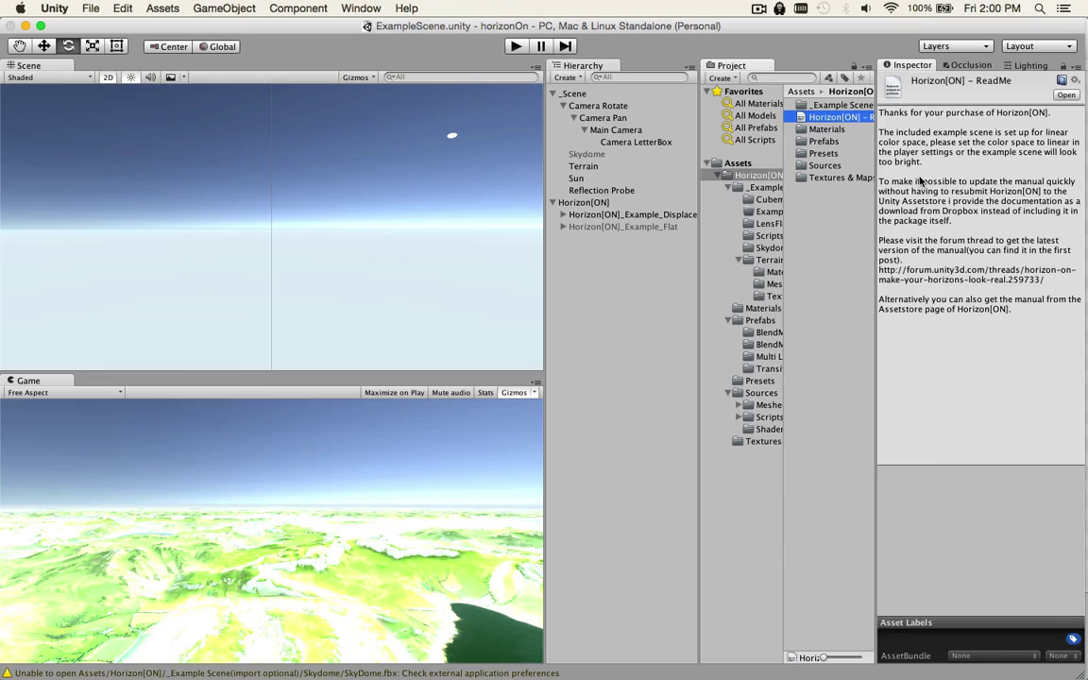
{"action": "key", "text": "ctrl+shift+c"}
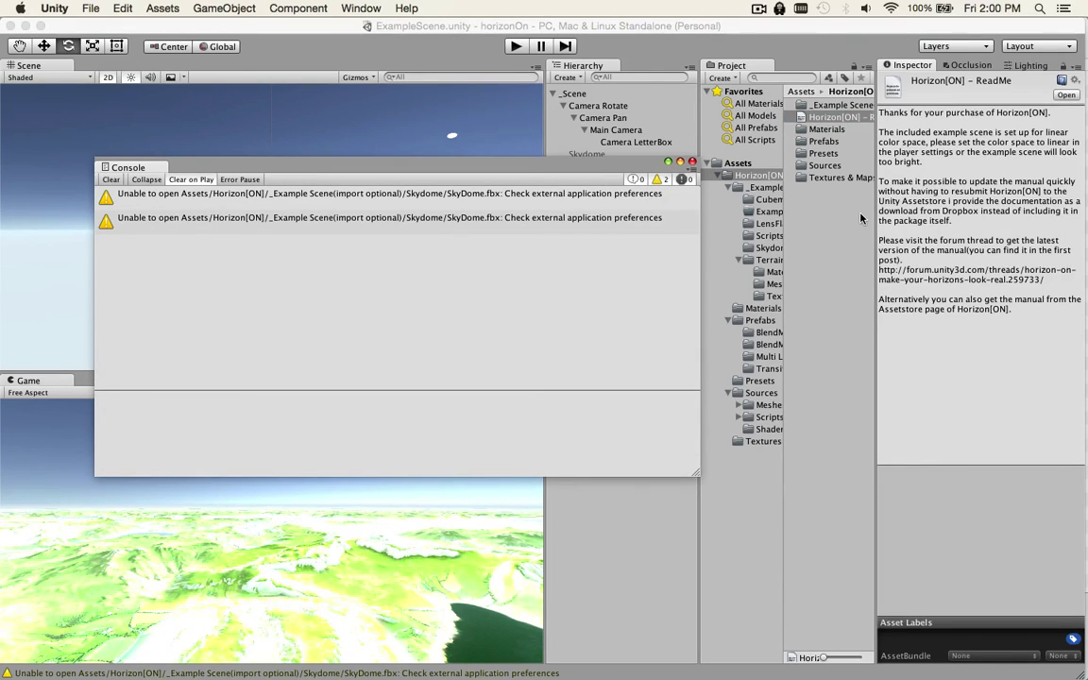
{"action": "left_click", "coordinate": [303, 194]}
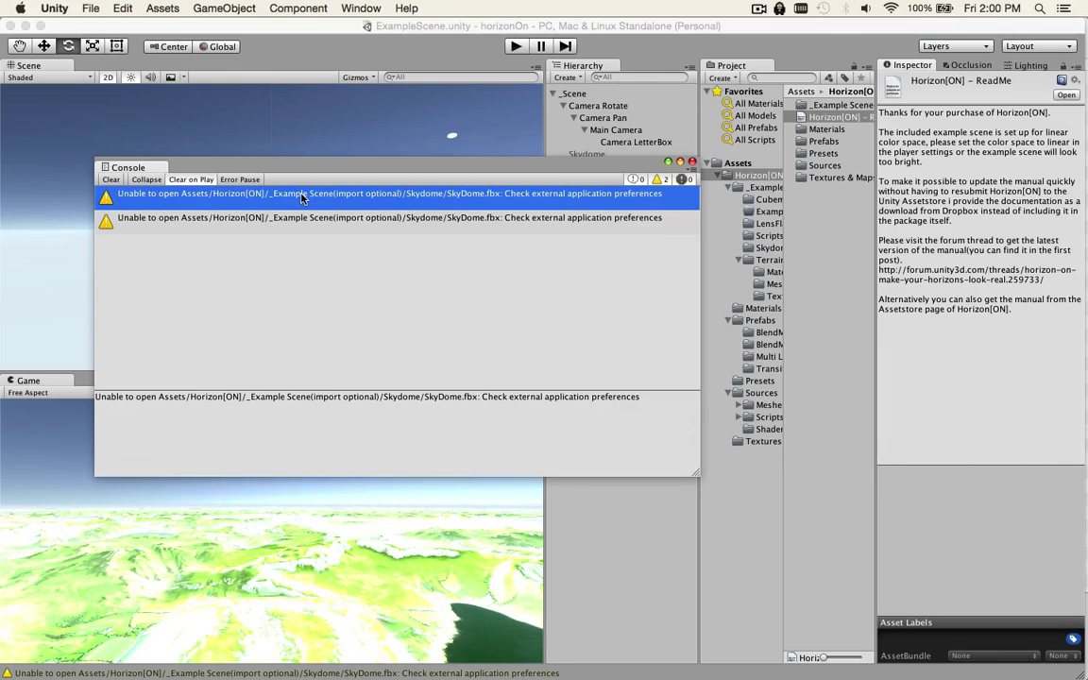
{"action": "key", "text": "ctrl+shift+c"}
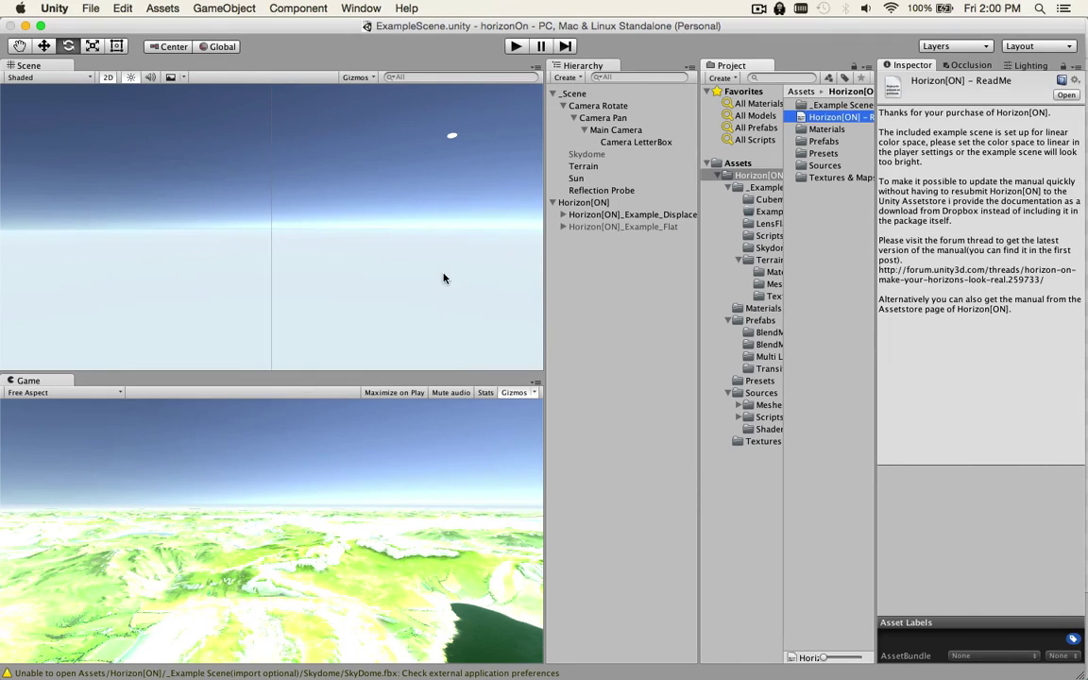